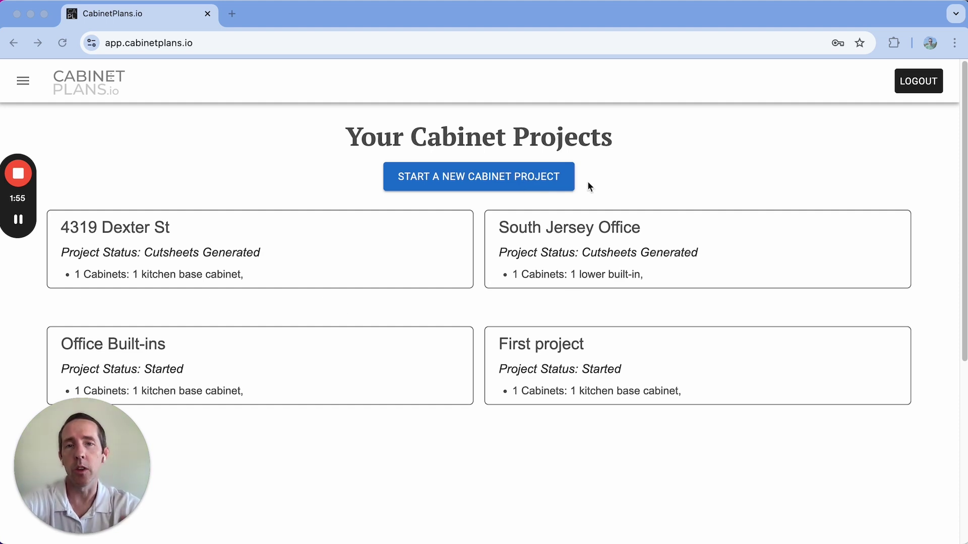
Start a new cabinet project named 'Kitchen Cabinets' and continue.
click(512, 181)
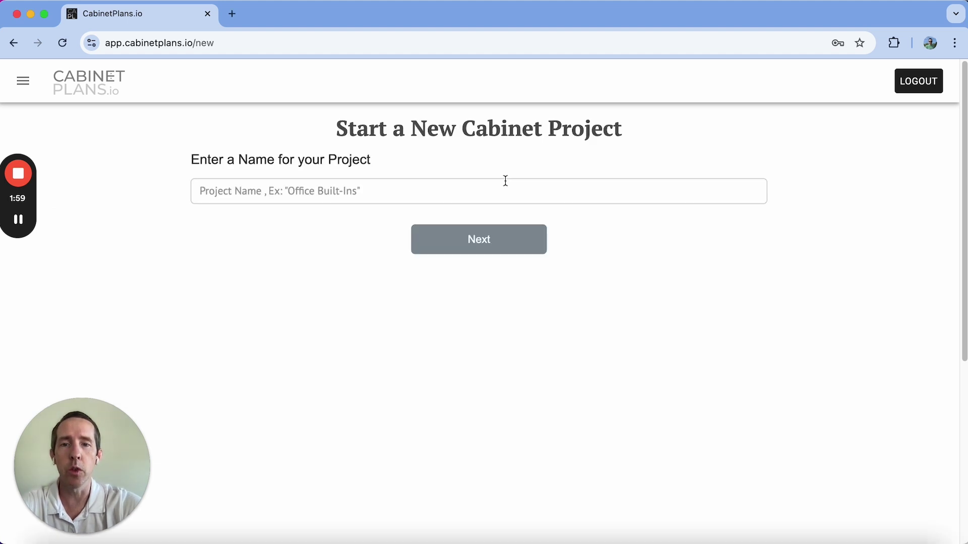
click(512, 192)
text(Kitche)
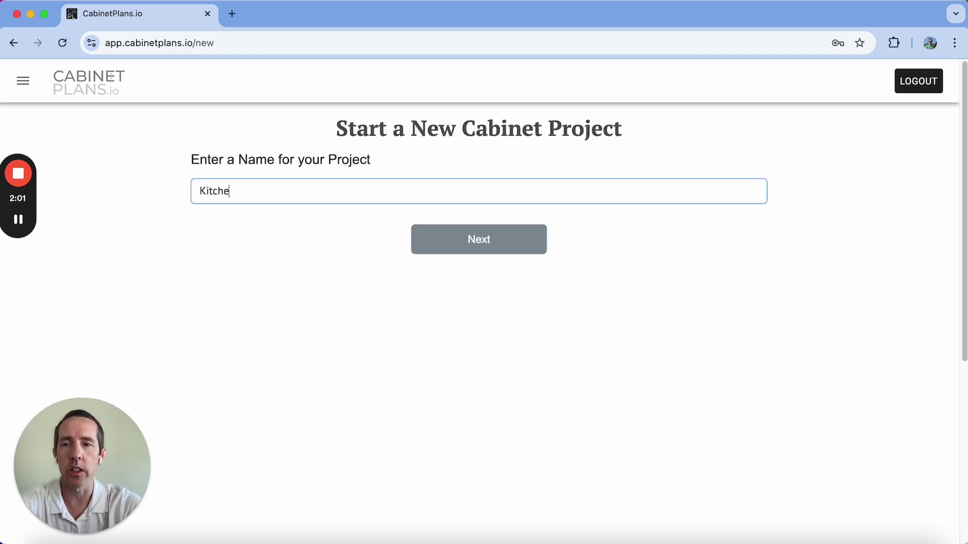
text(n Cabinets)
click(516, 247)
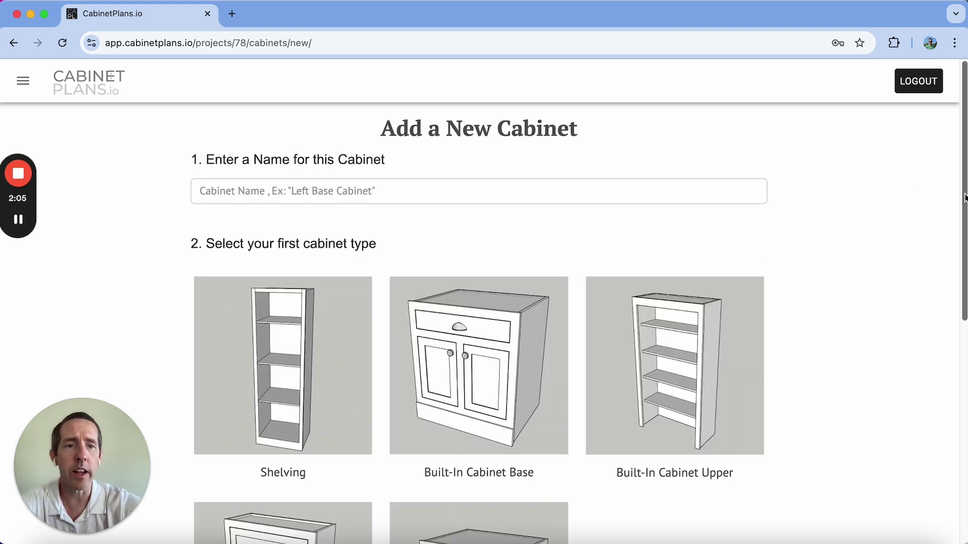
Name the new cabinet 'Sample 1D1D'.
scroll(964, 198, down, 3)
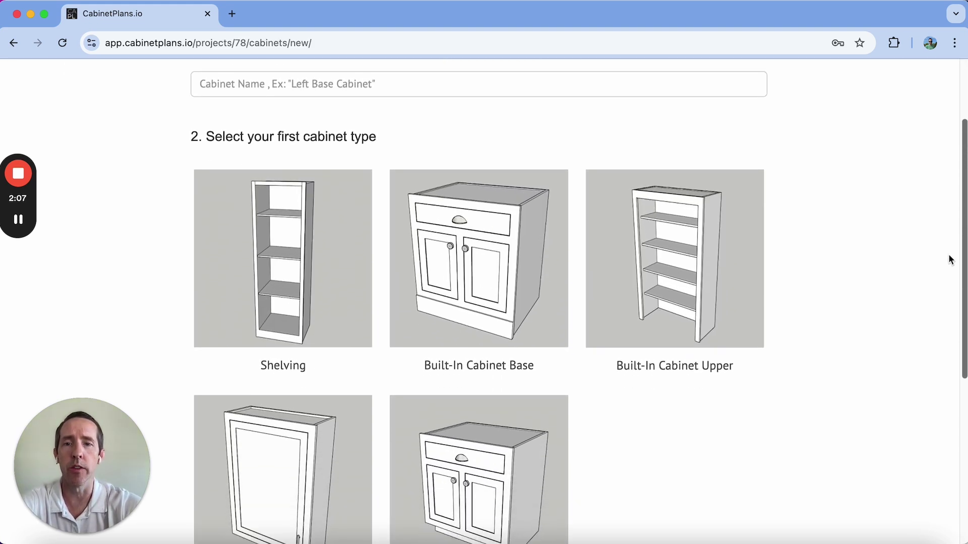
scroll(949, 260, down, 3)
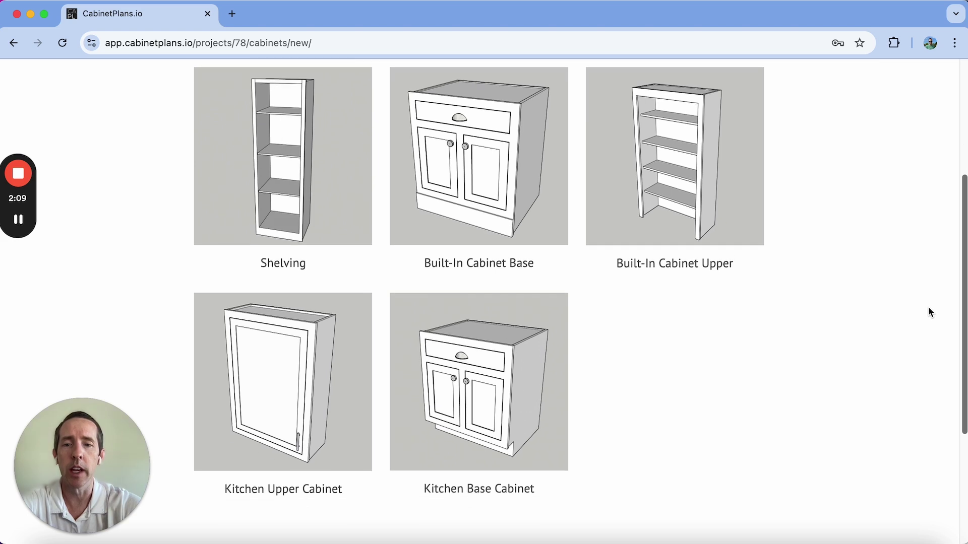
scroll(928, 313, up, 1)
scroll(929, 291, down, 2)
scroll(922, 316, up, 2)
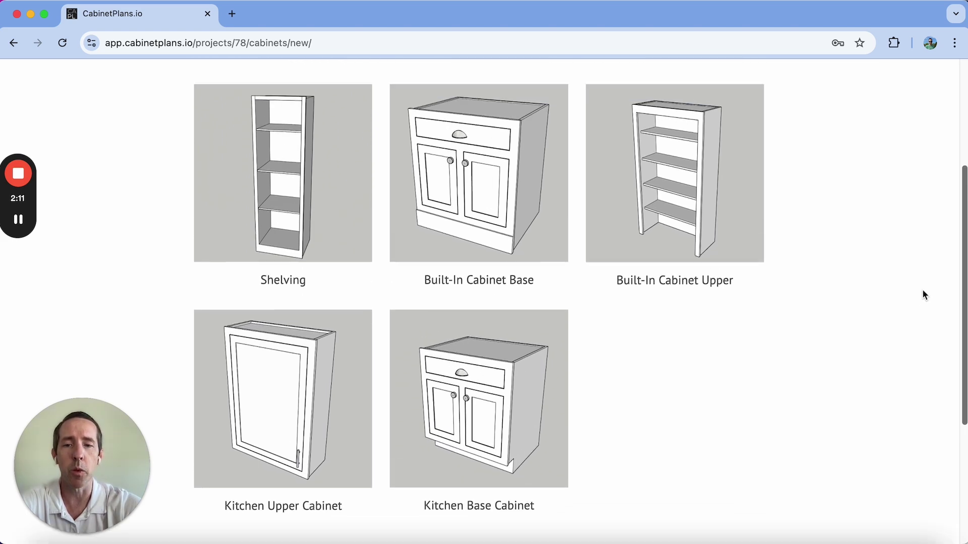
scroll(922, 302, down, 1)
scroll(907, 324, up, 6)
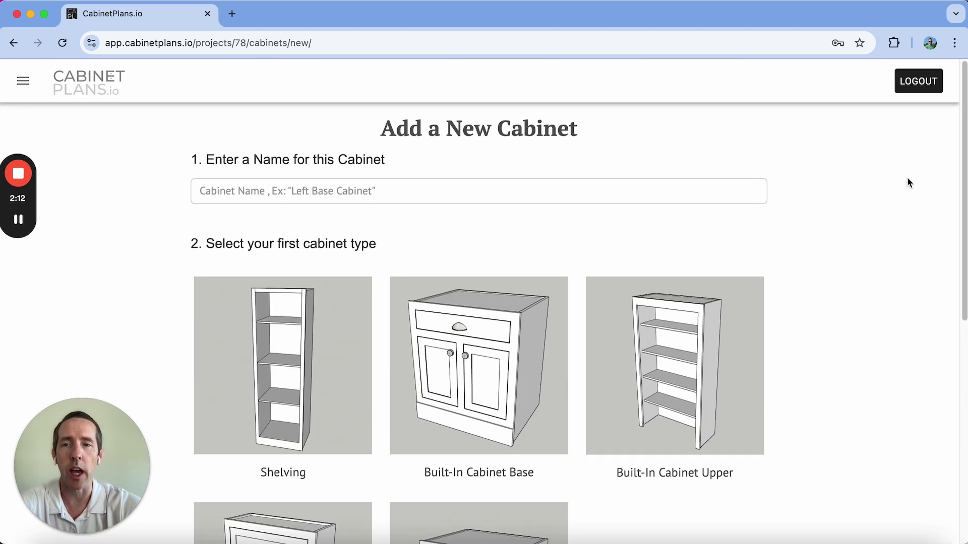
click(378, 195)
text(Sample)
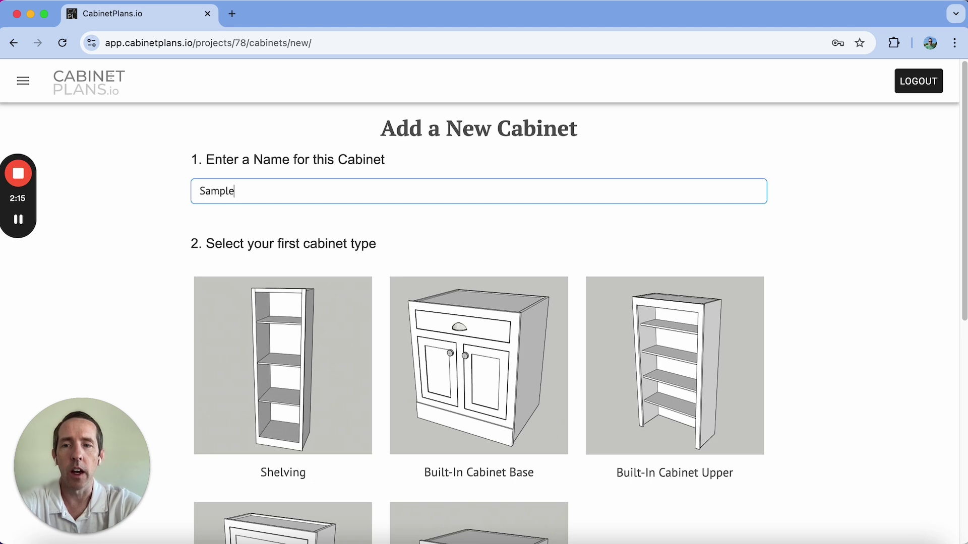
text( 1D1D)
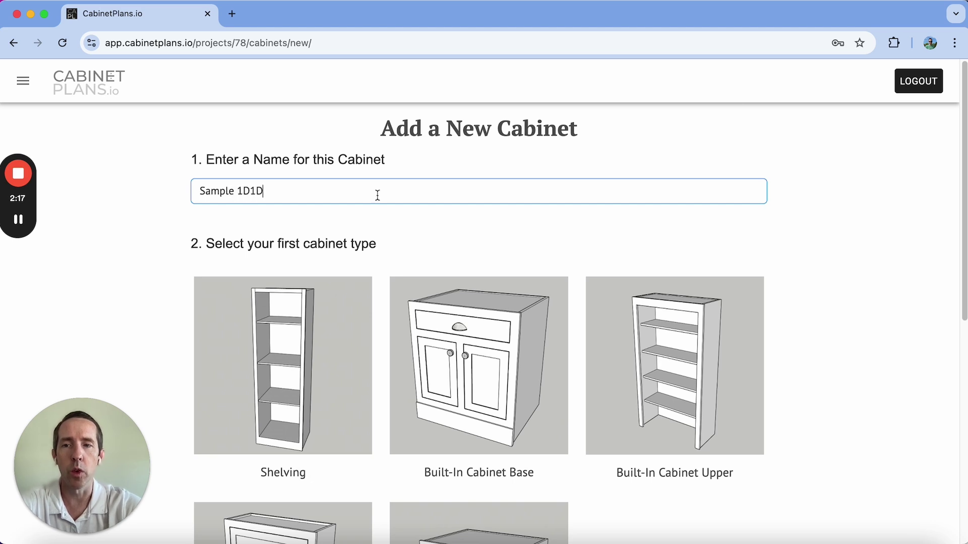
Choose Kitchen Base Cabinet, then the One Door, One Drawer base type.
scroll(960, 151, down, 2)
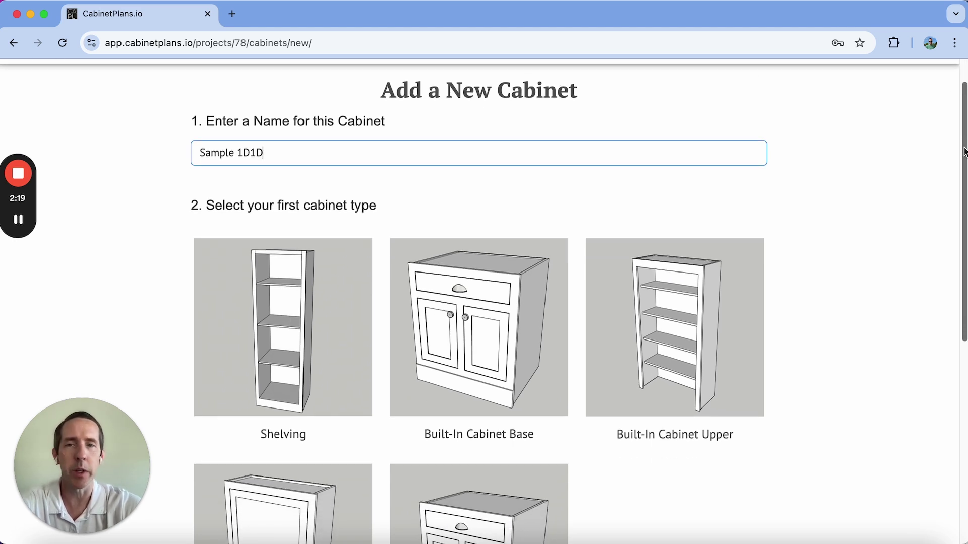
drag(961, 162, 932, 239)
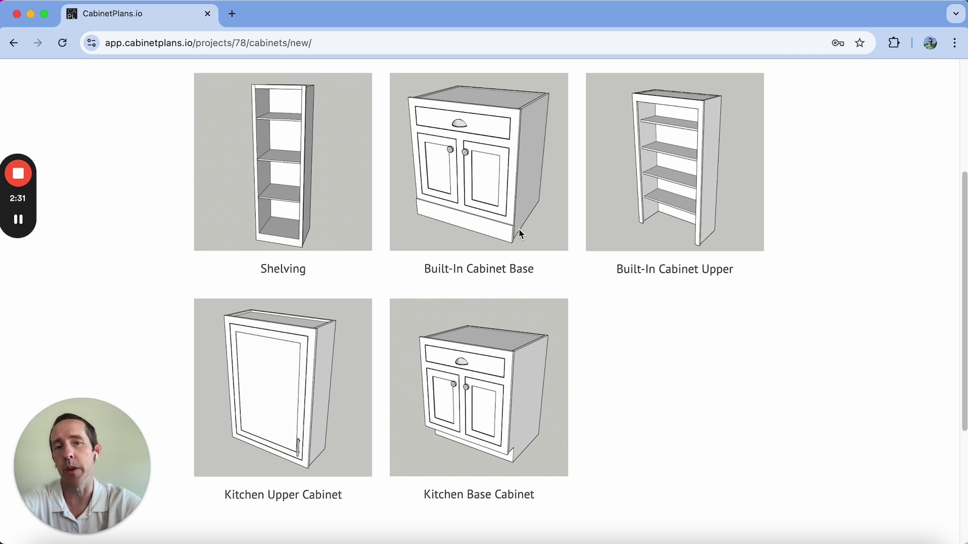
click(469, 421)
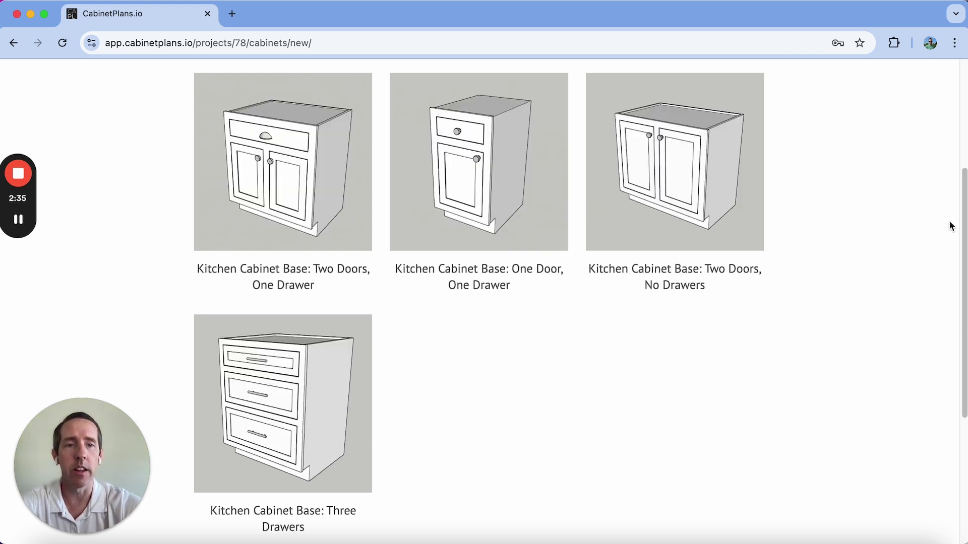
scroll(949, 222, up, 3)
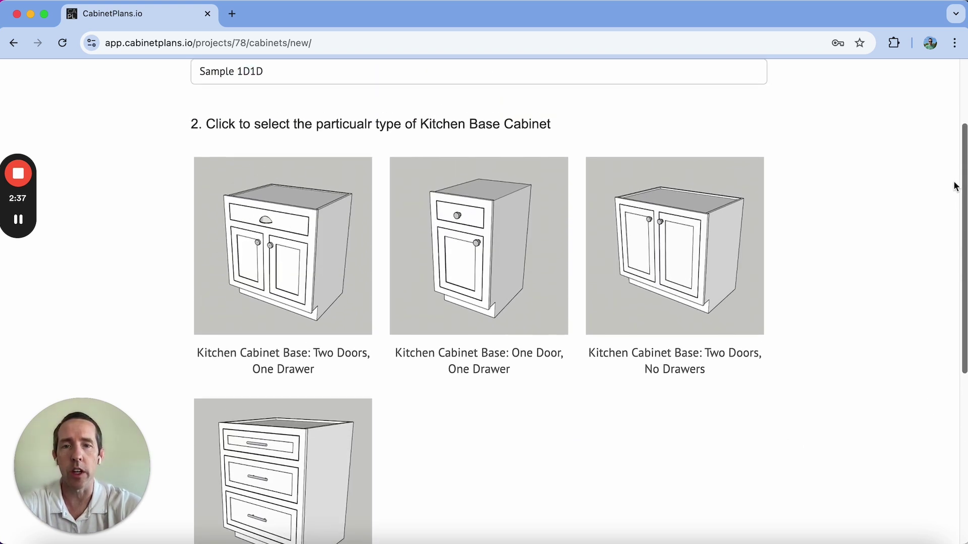
scroll(955, 187, down, 2)
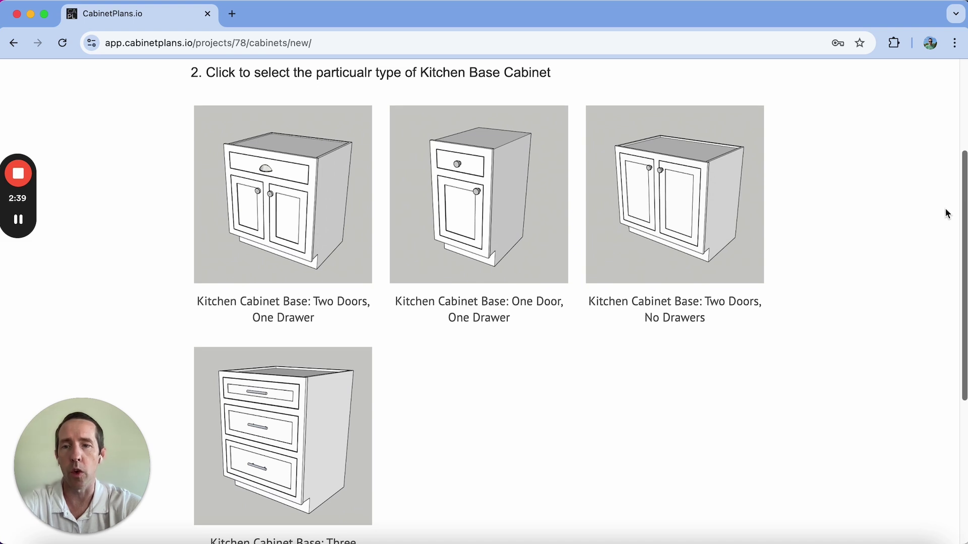
scroll(945, 210, down, 2)
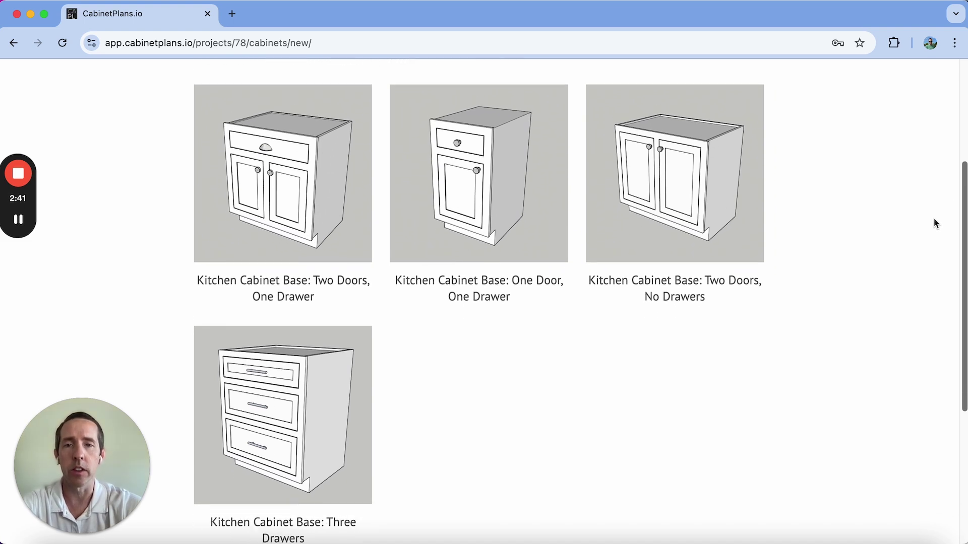
scroll(933, 221, down, 1)
scroll(922, 247, up, 2)
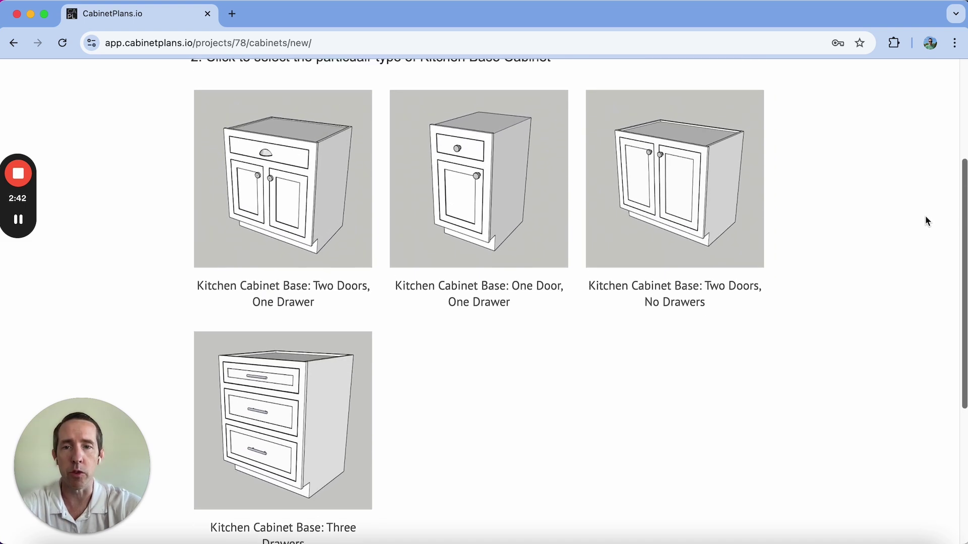
click(493, 183)
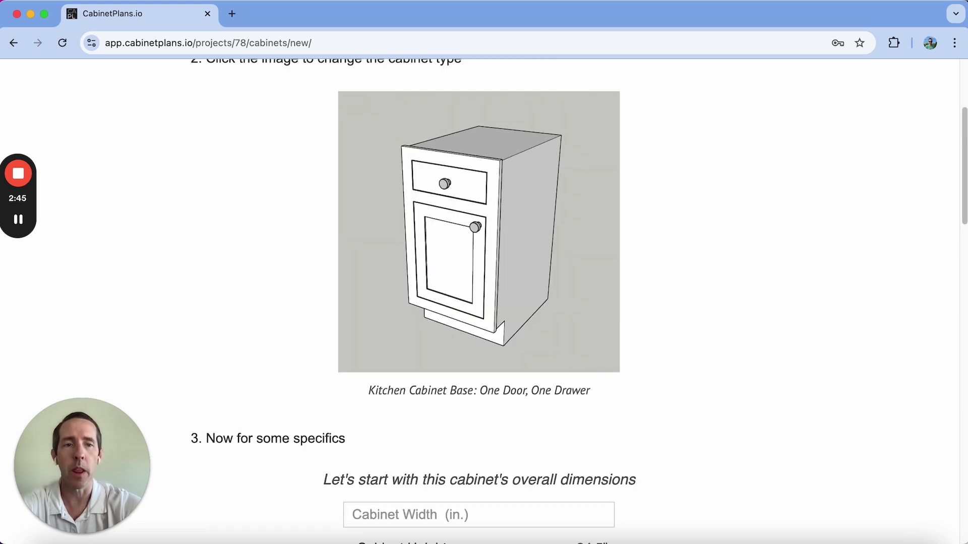
Enter 12 in the Cabinet Width (in.) field.
scroll(964, 191, up, 3)
scroll(957, 231, down, 8)
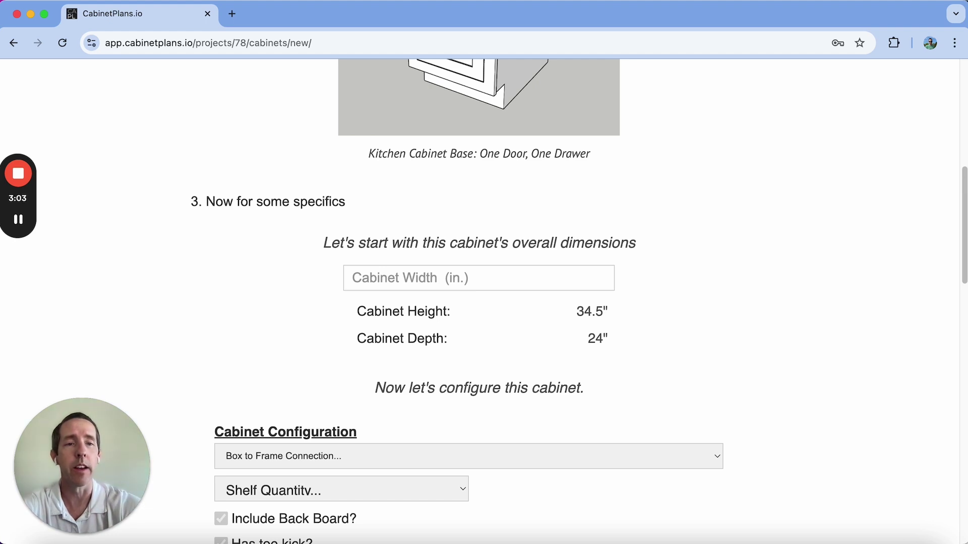
scroll(952, 194, up, 3)
scroll(953, 194, down, 3)
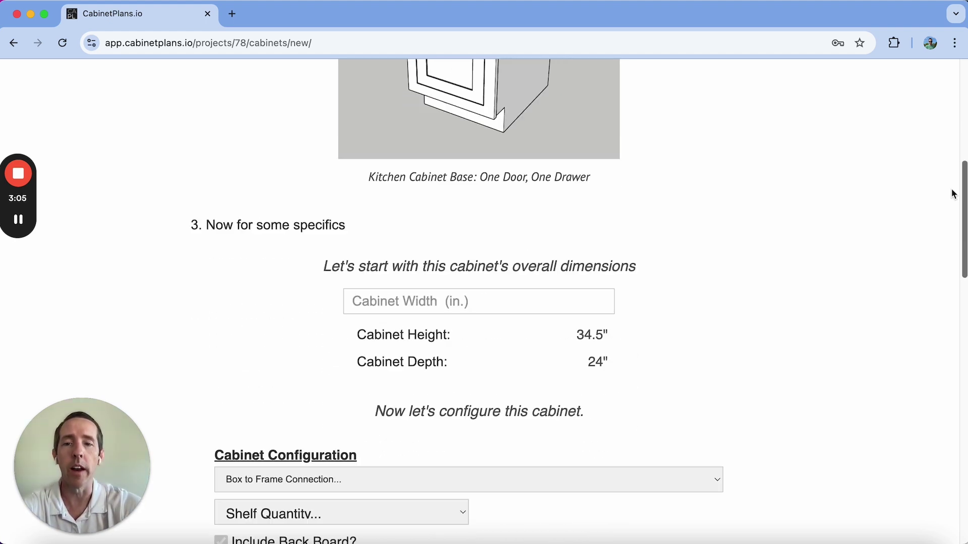
scroll(952, 194, down, 2)
click(524, 237)
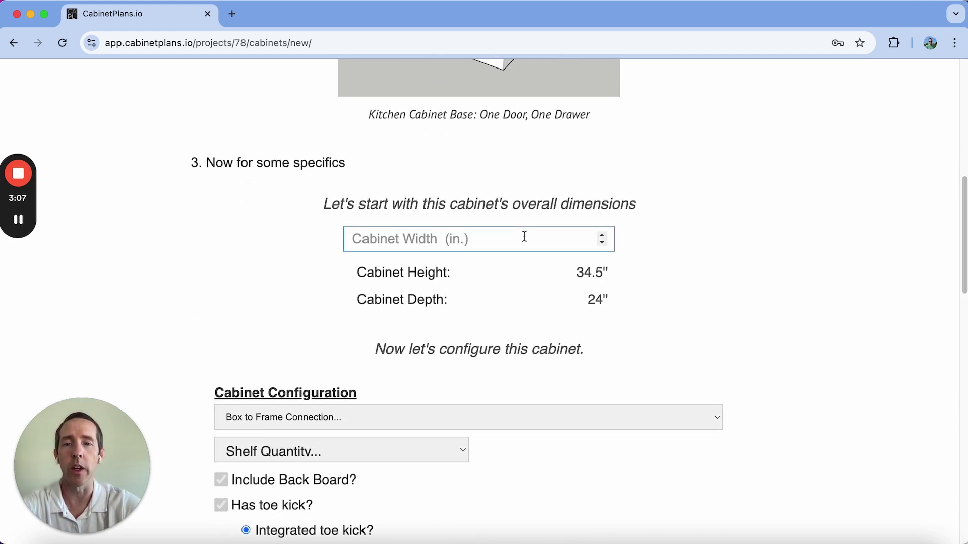
text(12)
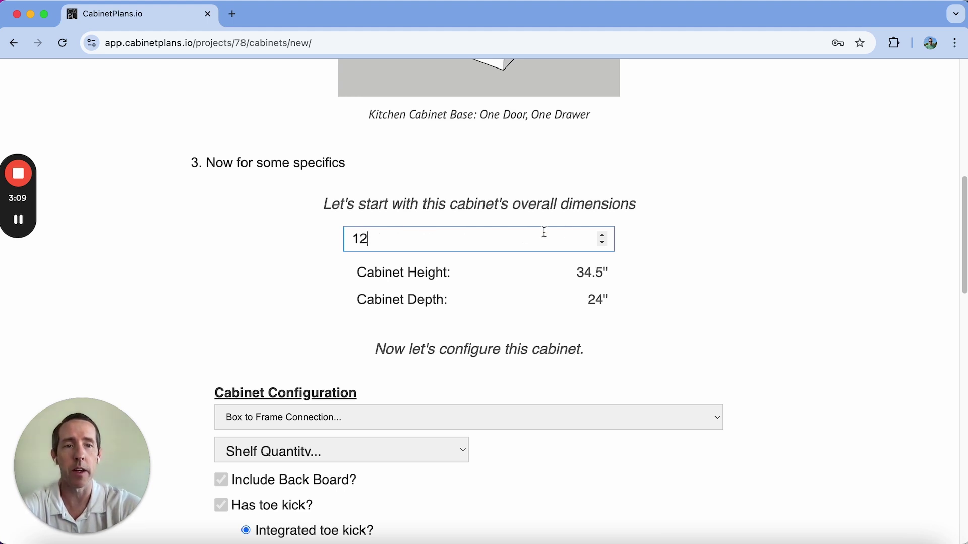
drag(965, 198, 954, 218)
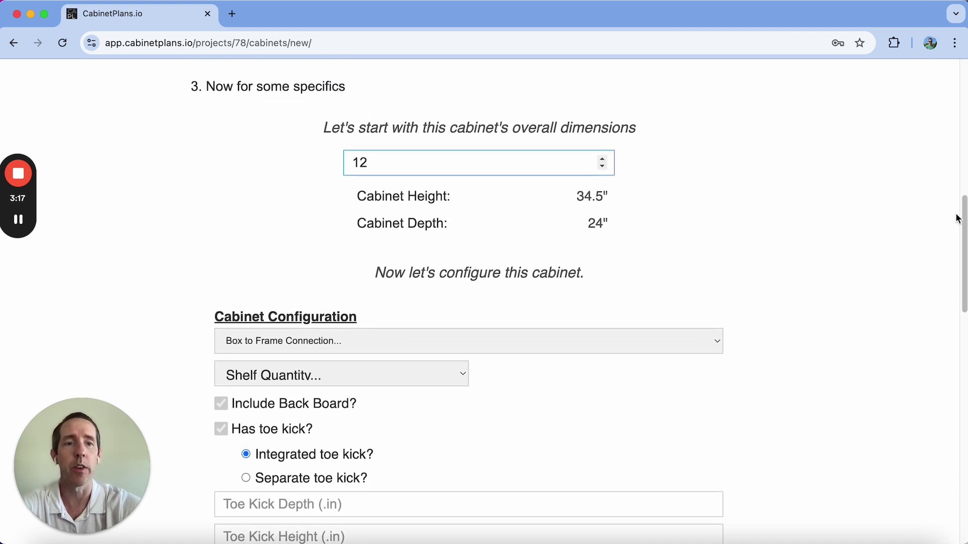
drag(963, 221, 954, 176)
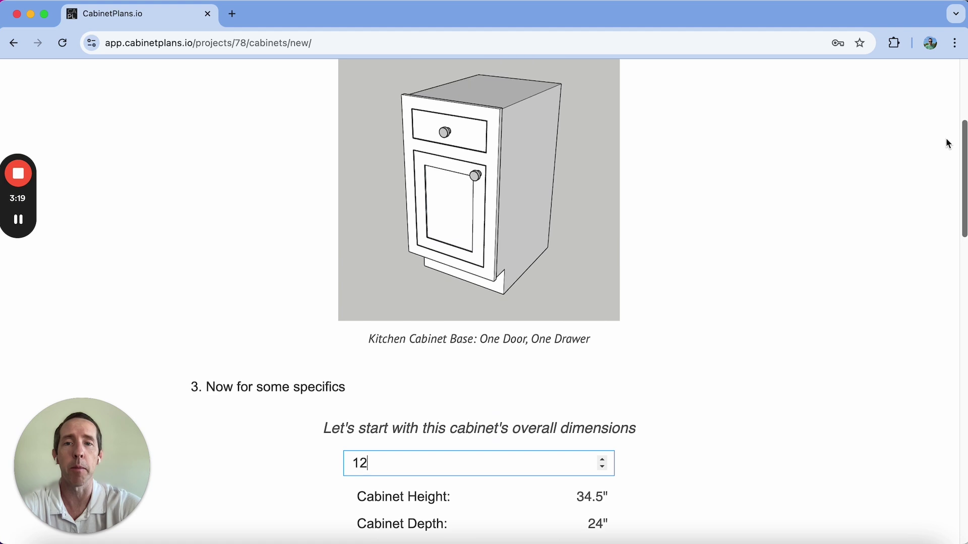
scroll(946, 143, down, 6)
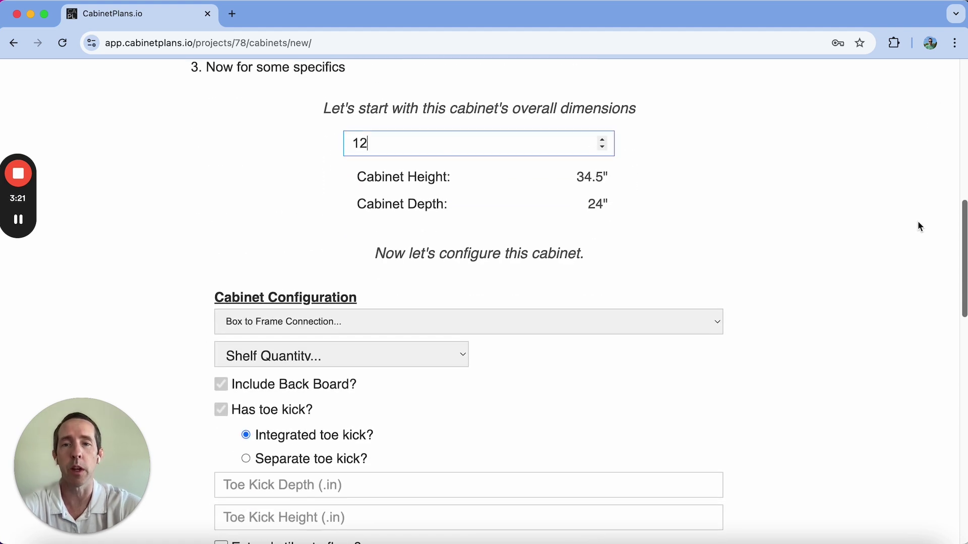
scroll(918, 222, down, 3)
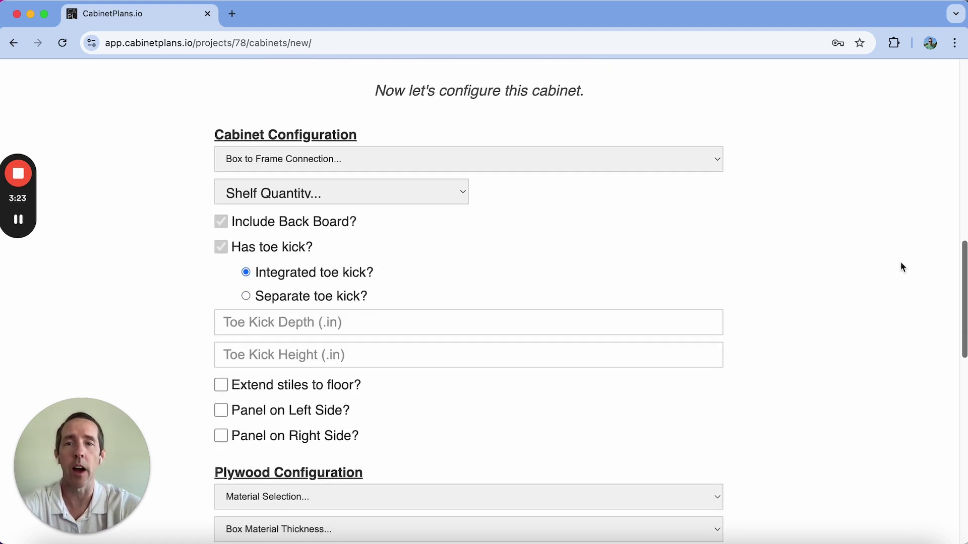
scroll(900, 269, down, 1)
scroll(898, 274, down, 1)
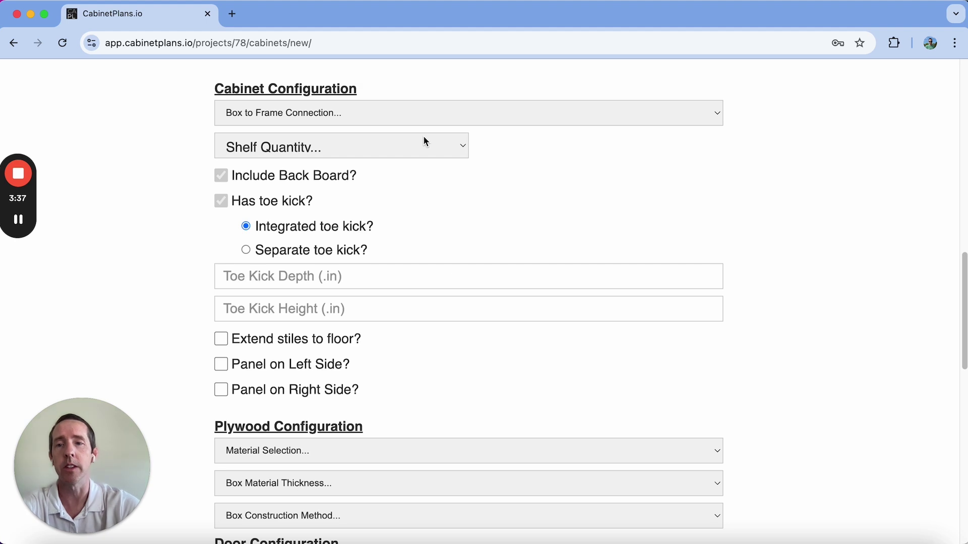
Join the box to the frame with Grooves and give the cabinet 1 shelf.
click(431, 120)
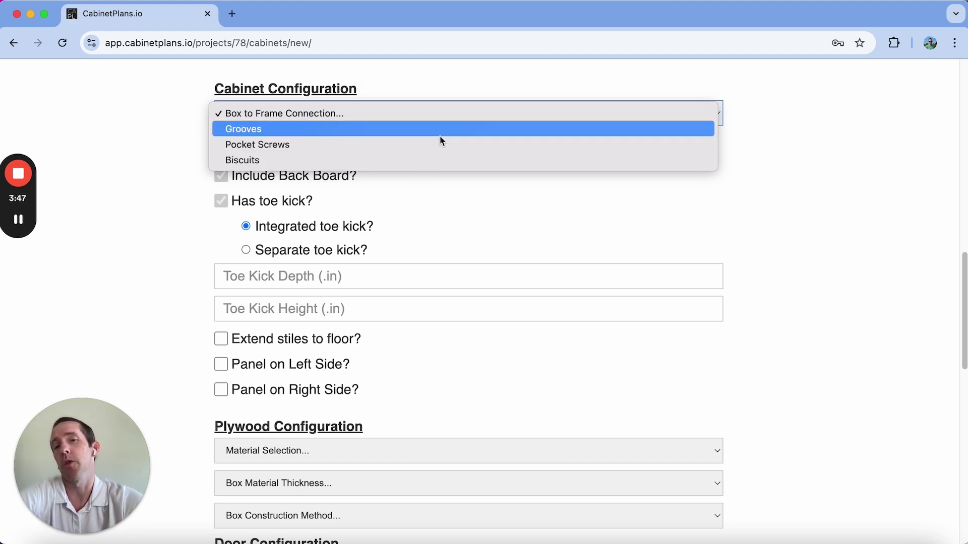
click(440, 135)
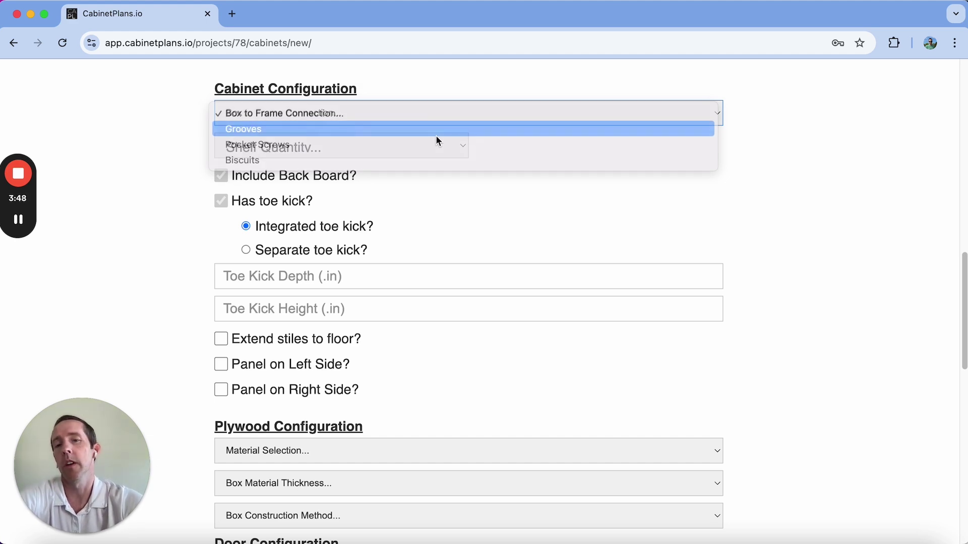
click(460, 148)
click(407, 189)
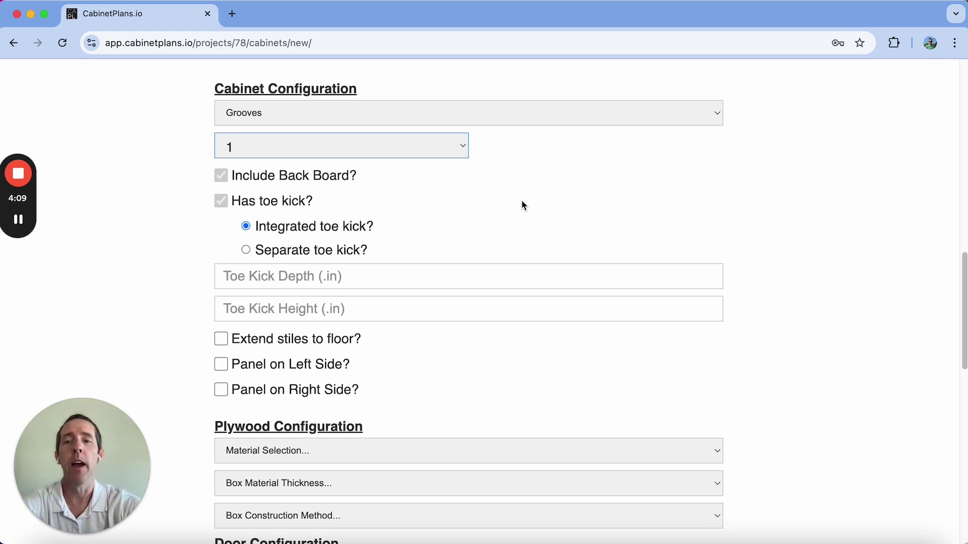
Use an integrated toe kick 2.625 in deep, 4.5 in high, plus a left side panel.
click(299, 254)
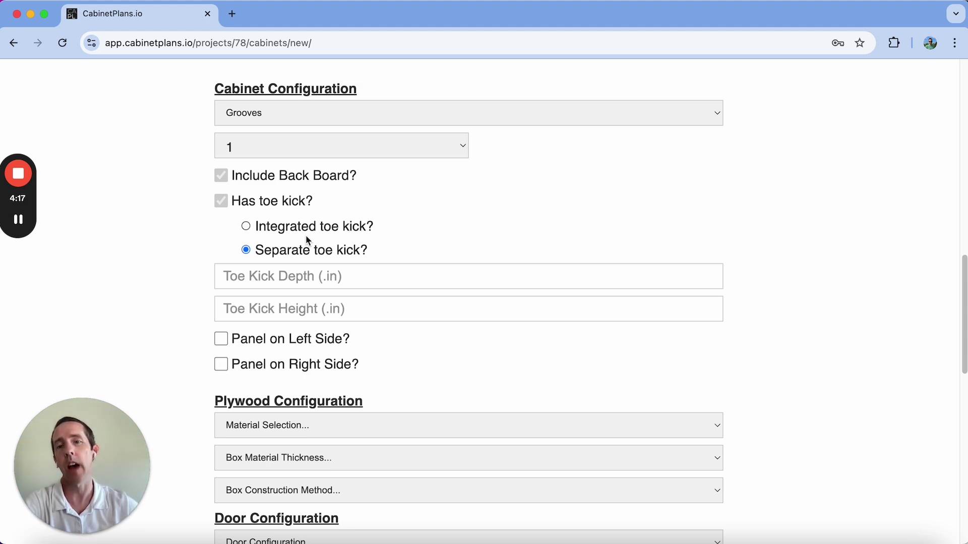
click(298, 229)
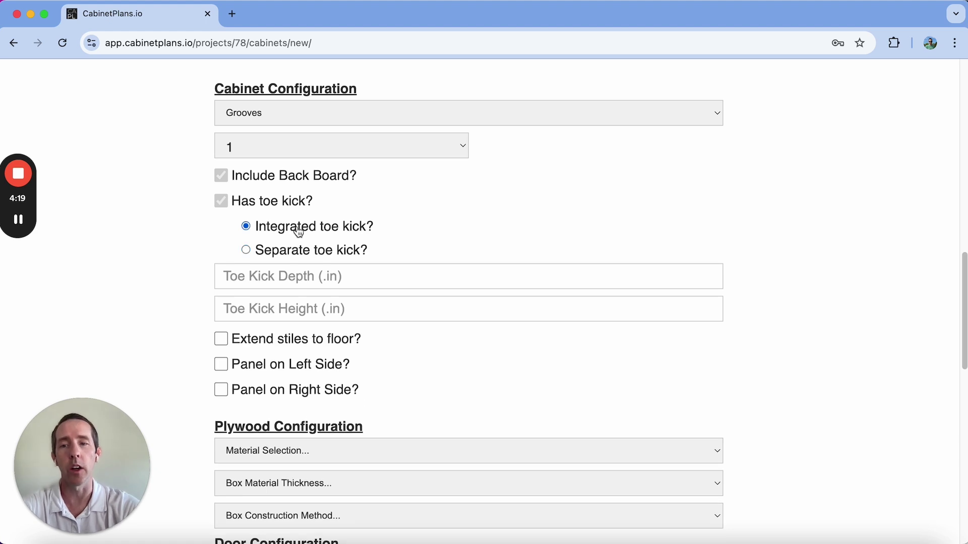
click(337, 273)
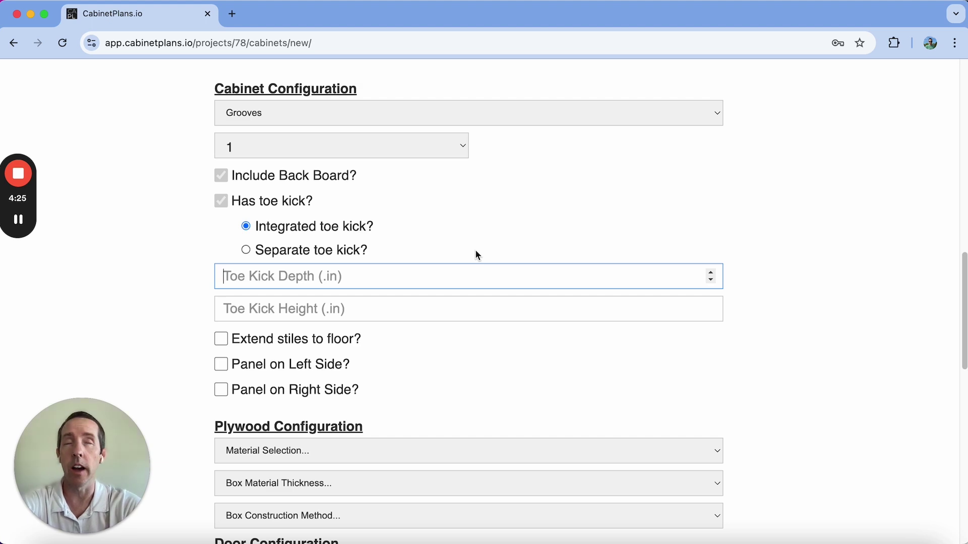
text(2.625)
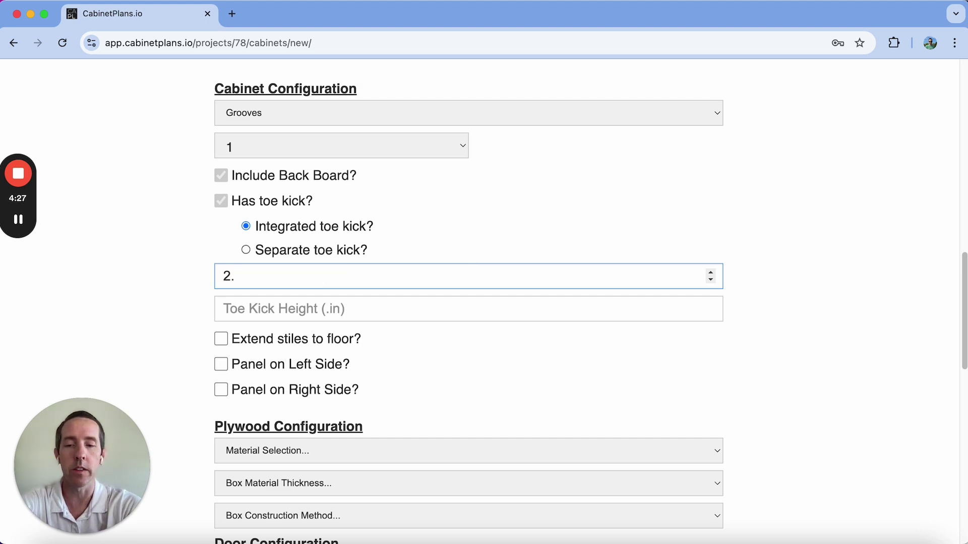
click(482, 304)
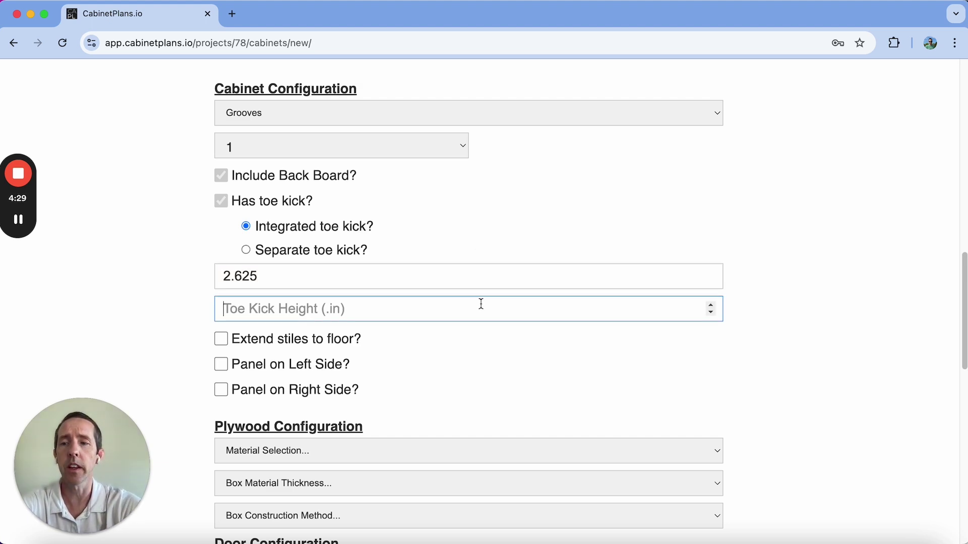
text(4.5)
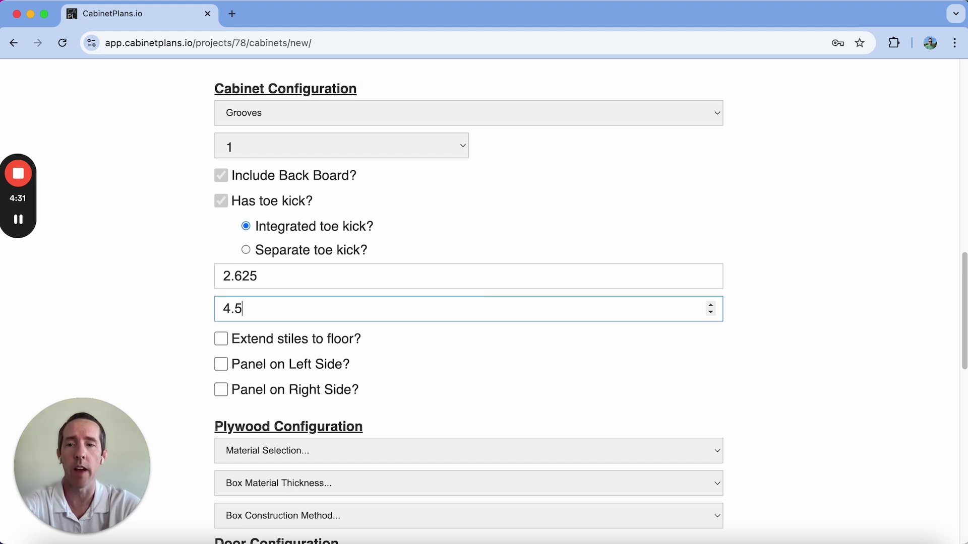
scroll(456, 200, down, 3)
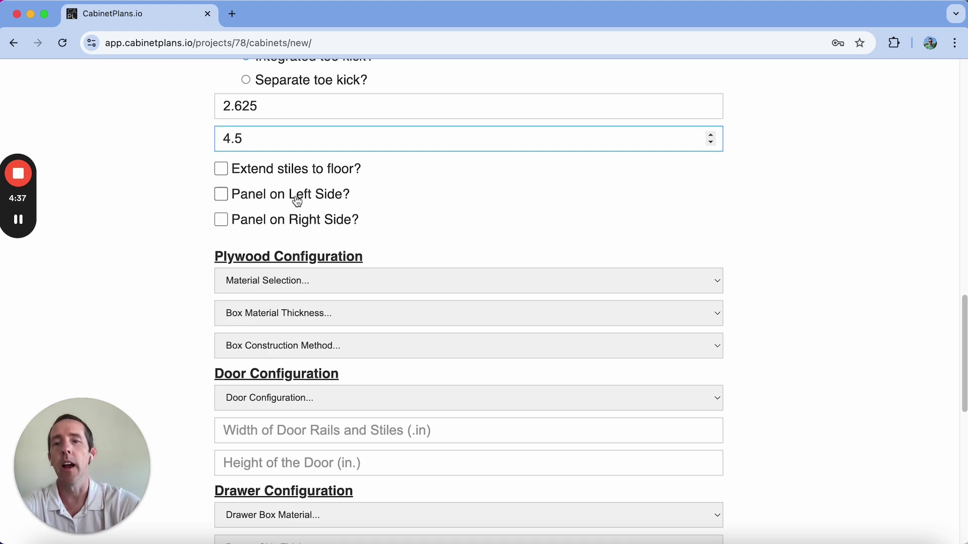
click(226, 200)
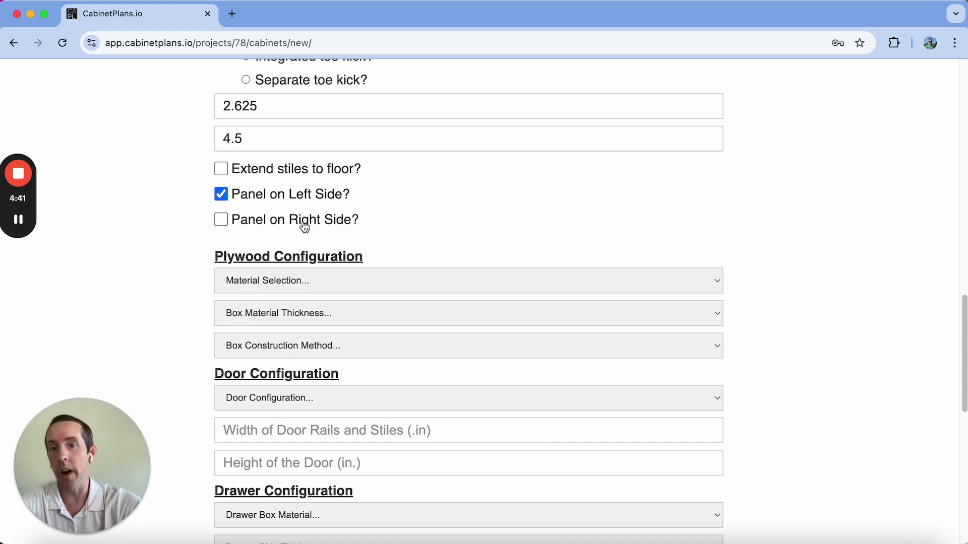
drag(964, 323, 958, 372)
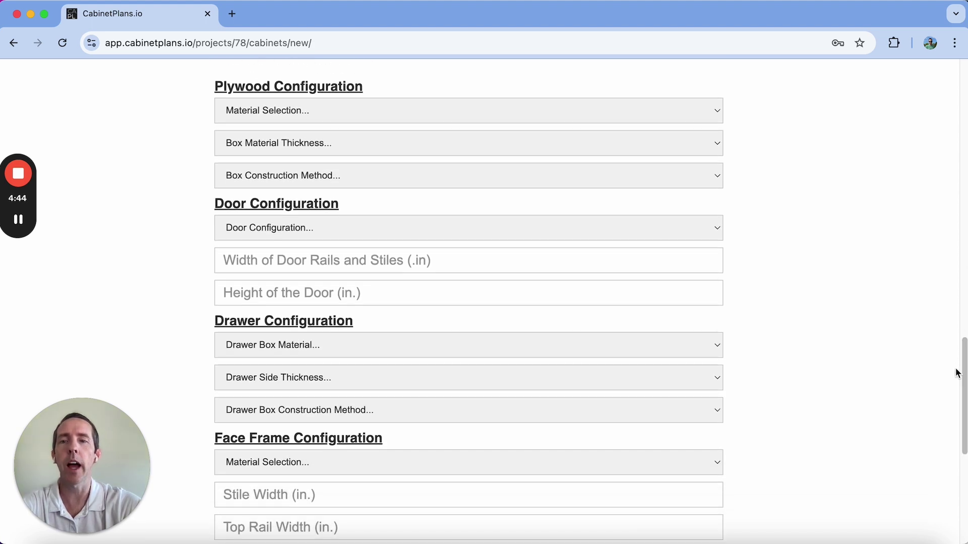
Choose White Birch plywood, 1/2" box thickness and Grooves box construction.
click(476, 116)
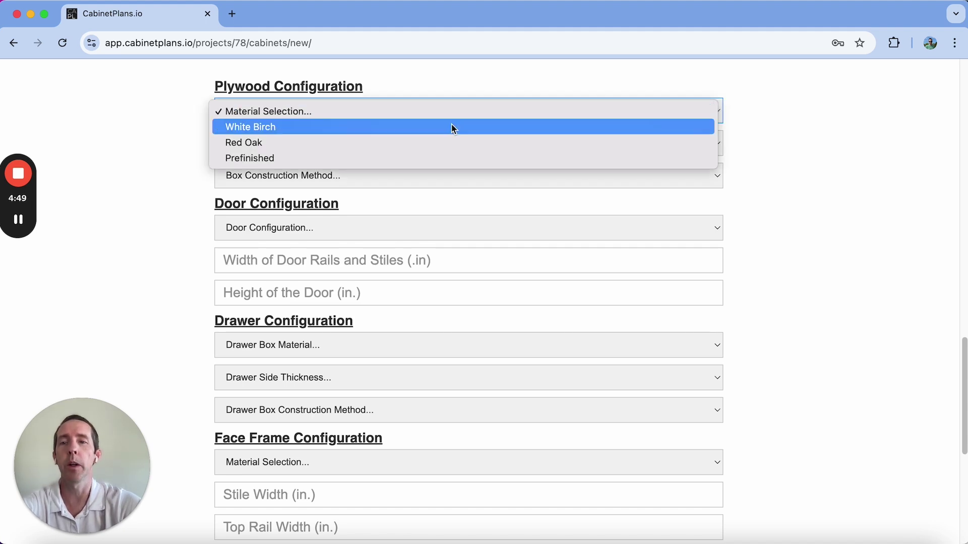
click(438, 132)
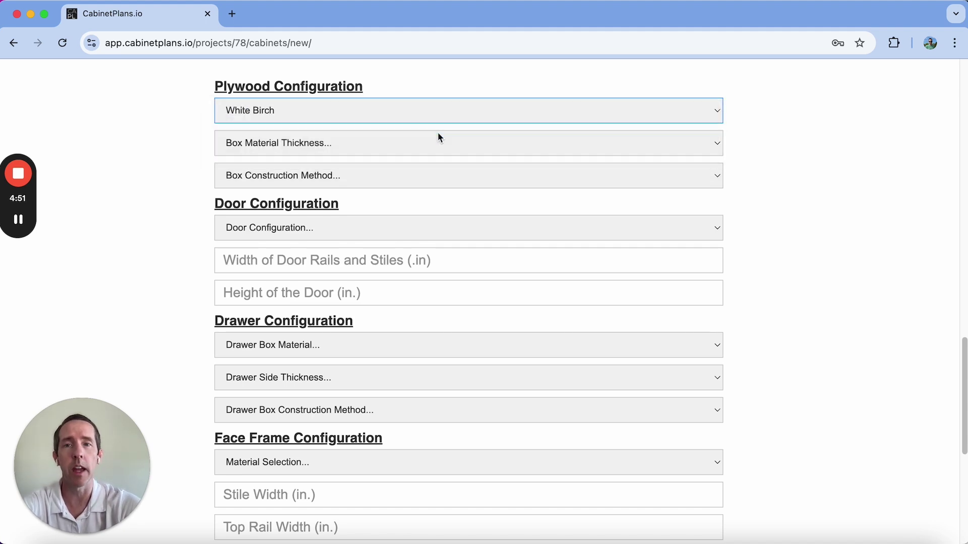
click(428, 146)
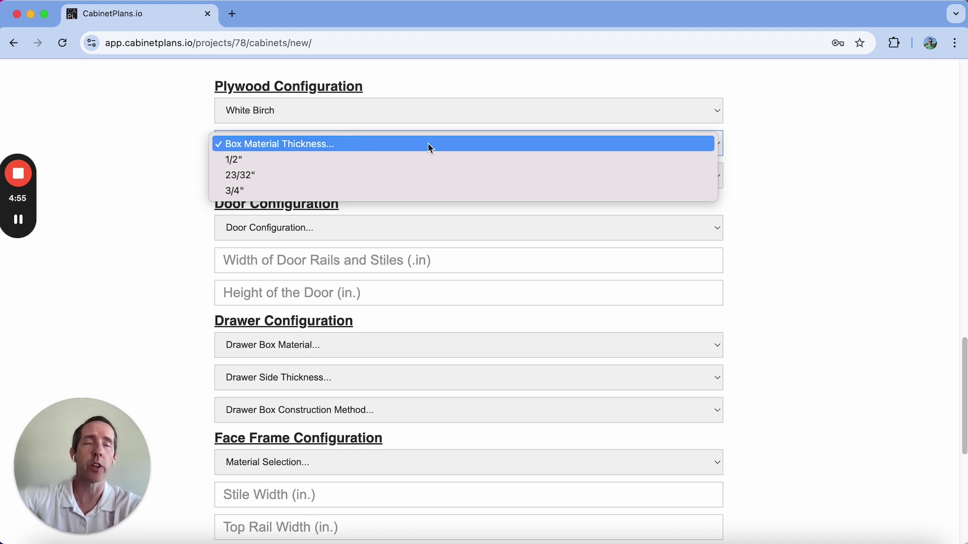
click(403, 165)
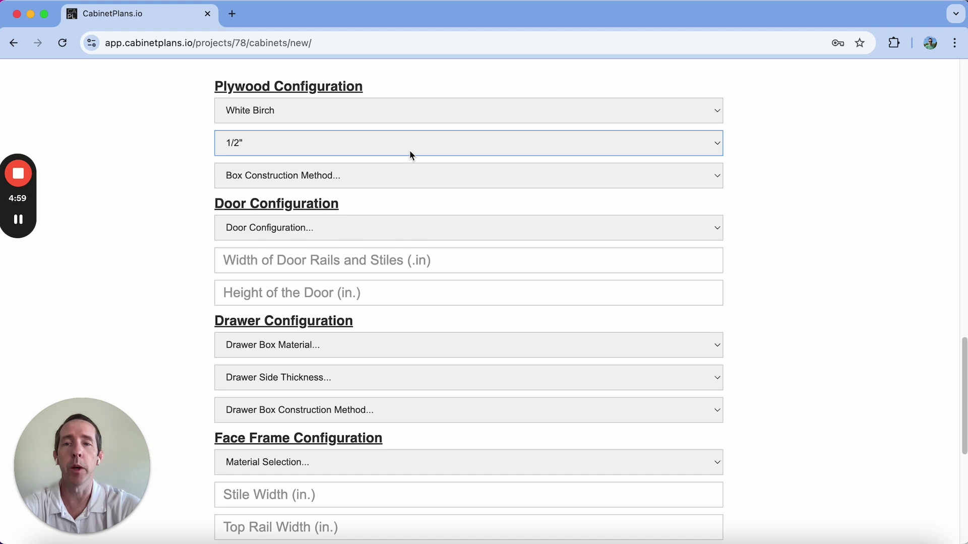
click(410, 150)
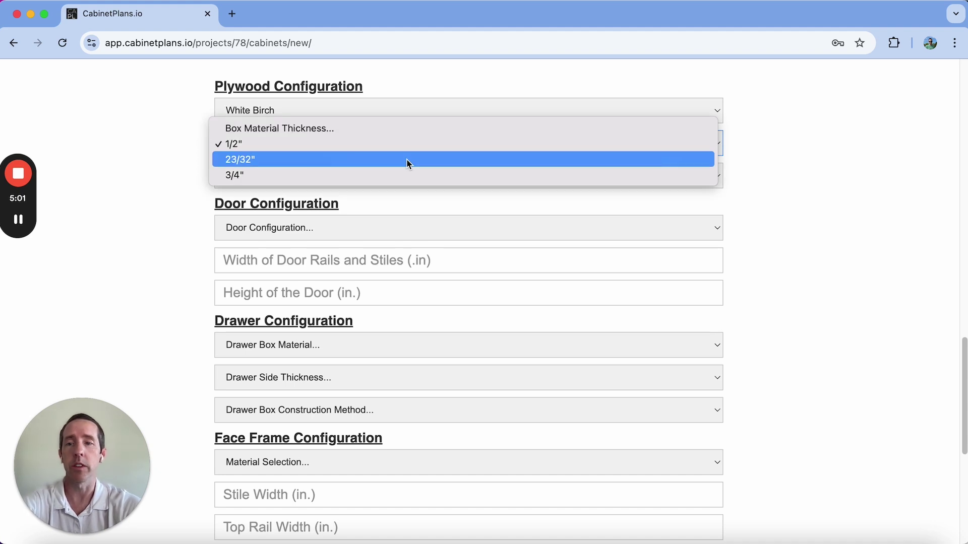
click(400, 147)
click(390, 177)
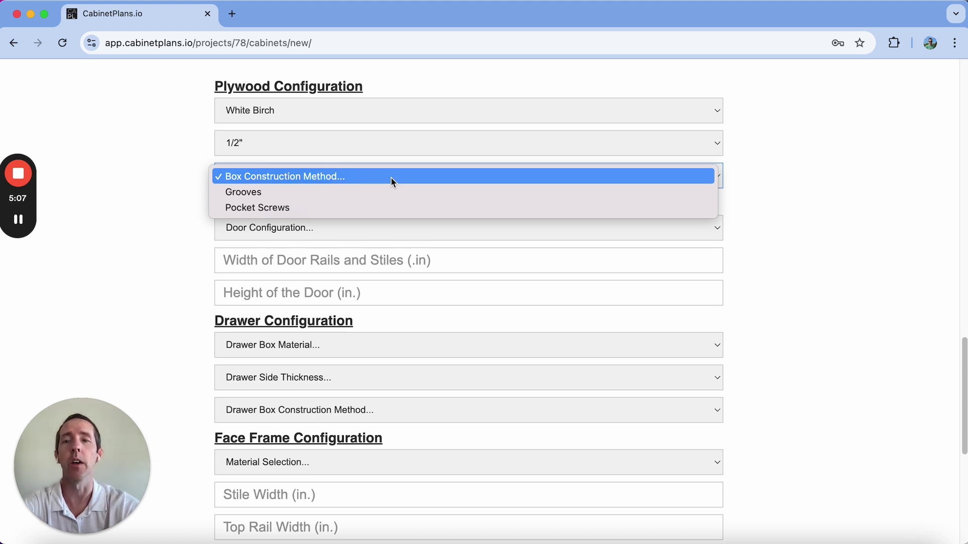
click(364, 192)
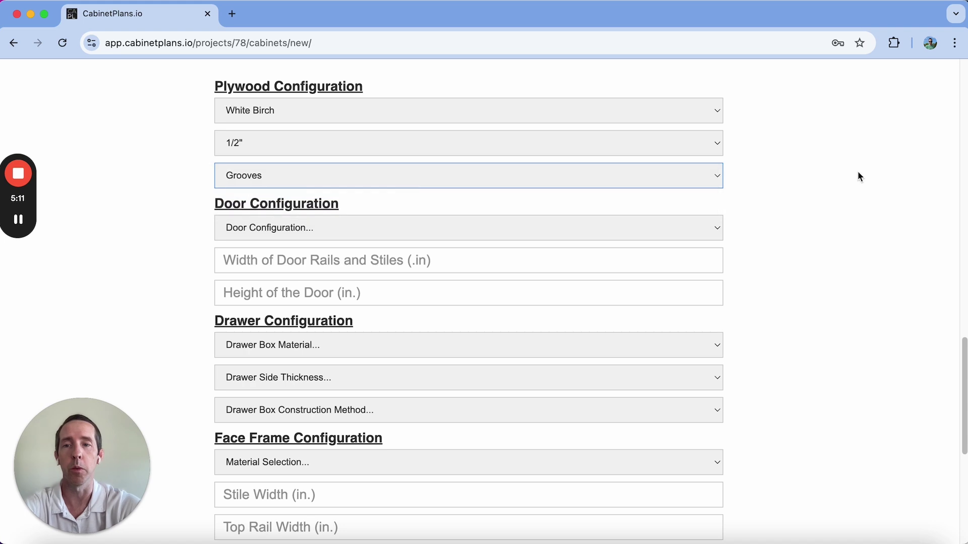
drag(963, 362, 962, 394)
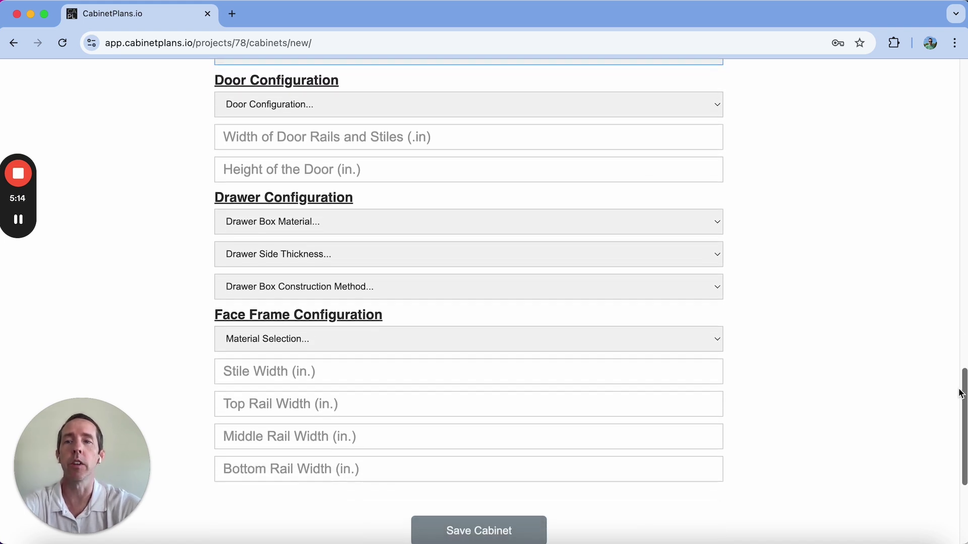
Set the door to Inset with 2.25 in rails and stiles and 20 in height.
click(511, 110)
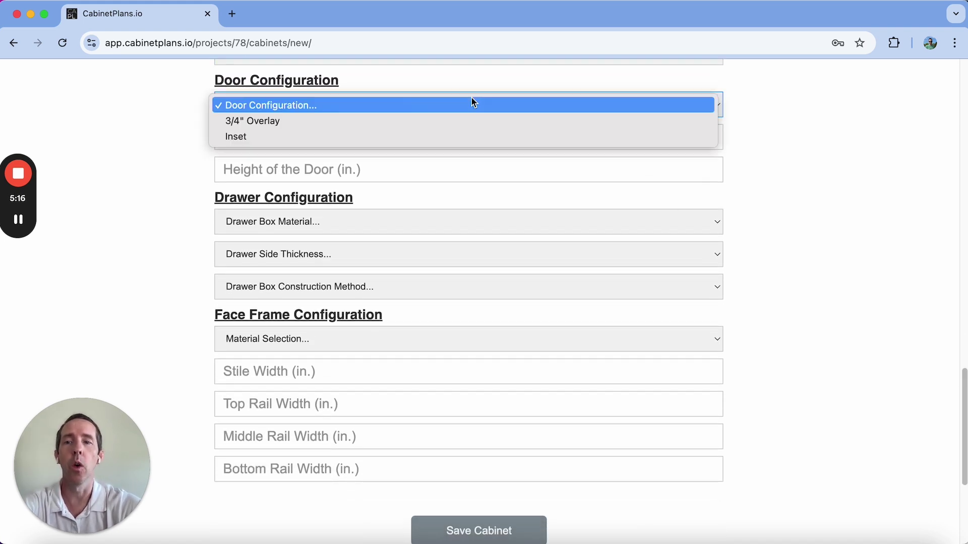
click(400, 135)
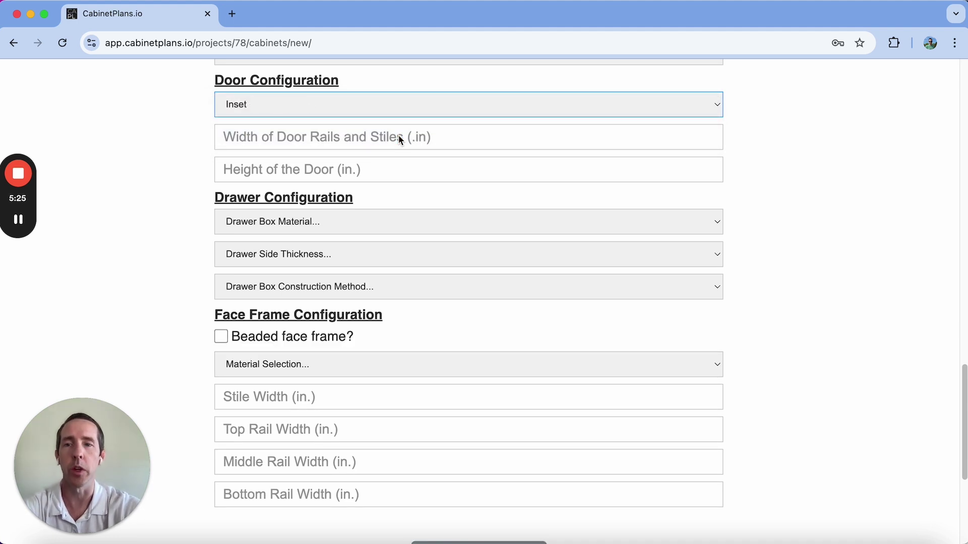
click(468, 142)
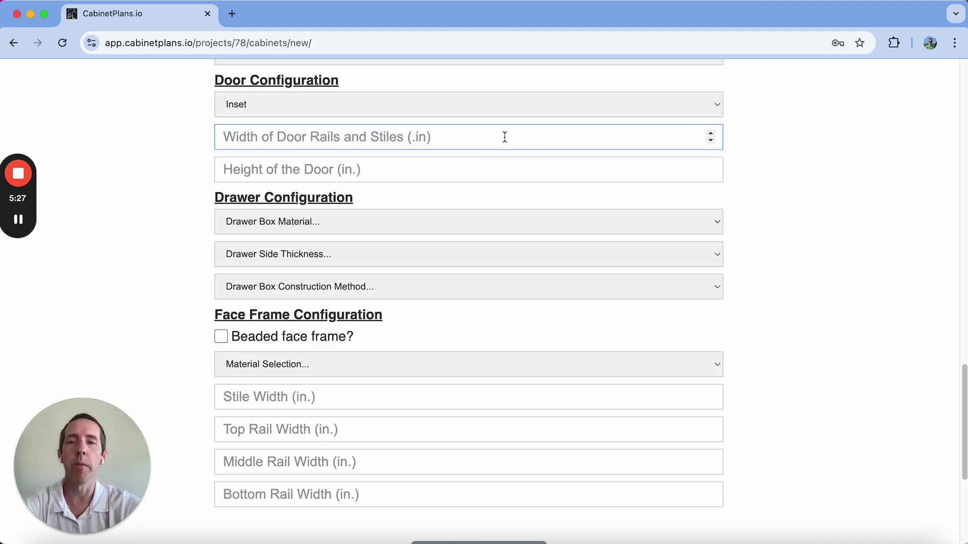
text(2.25)
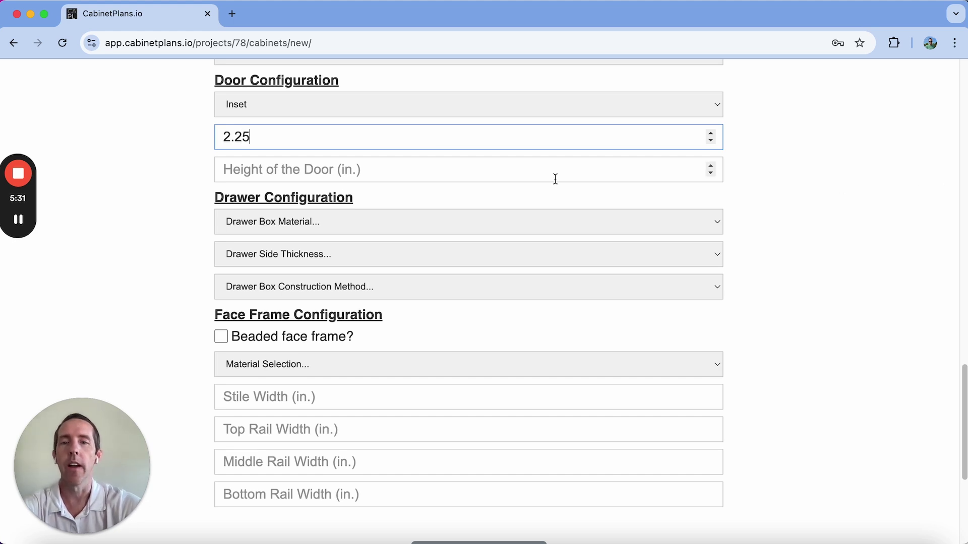
click(537, 176)
text(20)
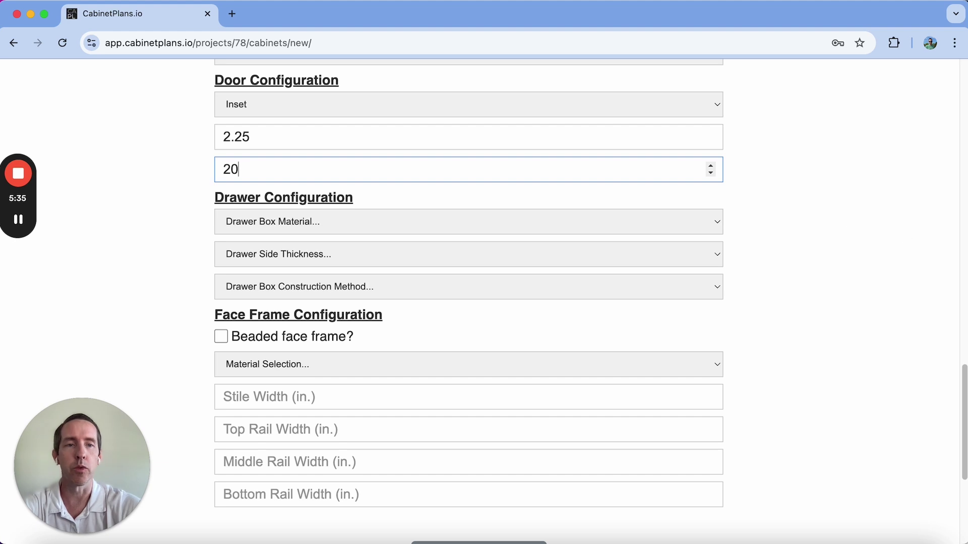
drag(964, 388, 963, 402)
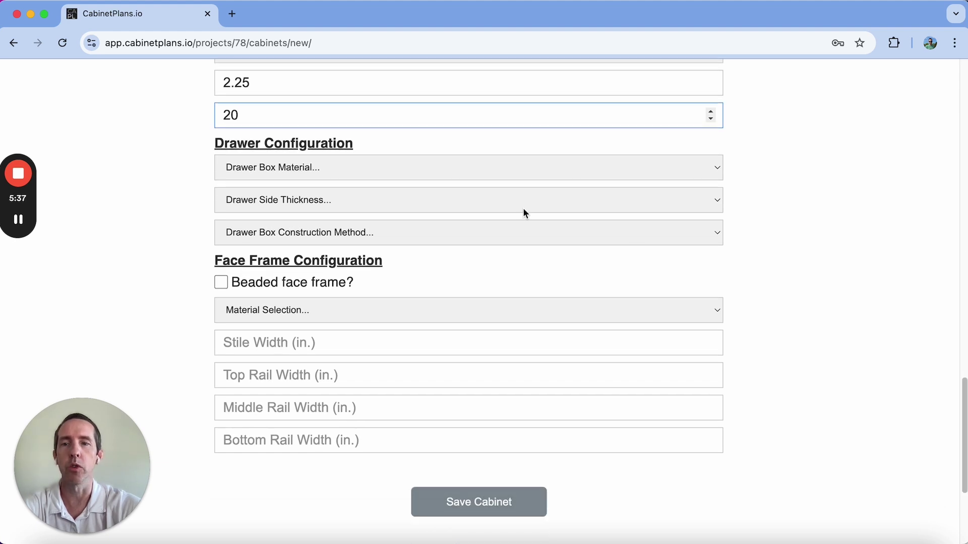
click(439, 175)
Set the drawer box to Hardwood, 5/8" sides and Dovetail construction.
click(396, 198)
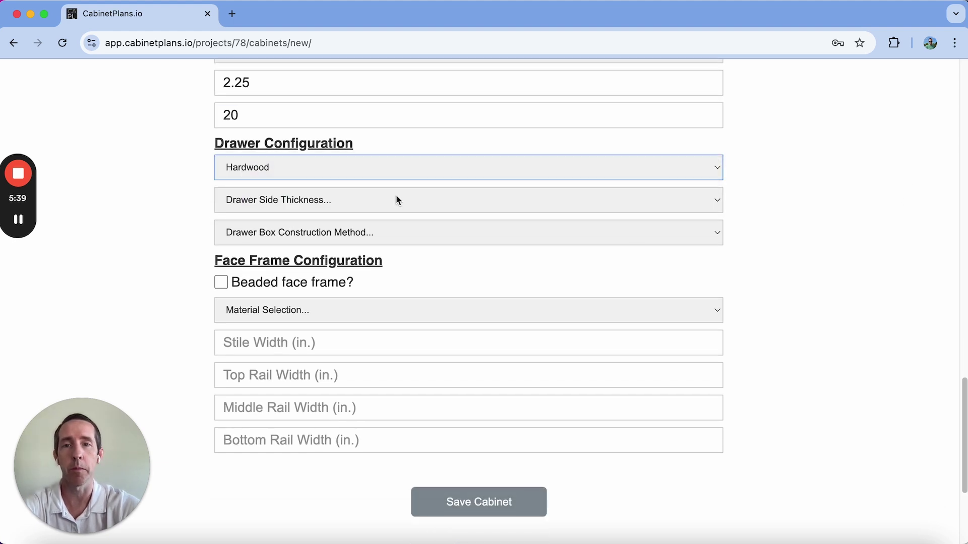
click(379, 201)
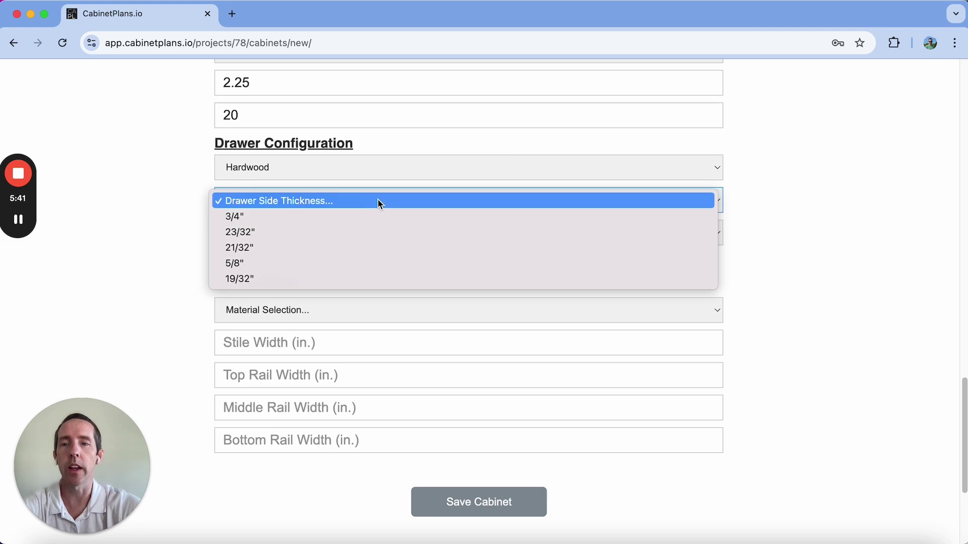
click(328, 263)
click(421, 233)
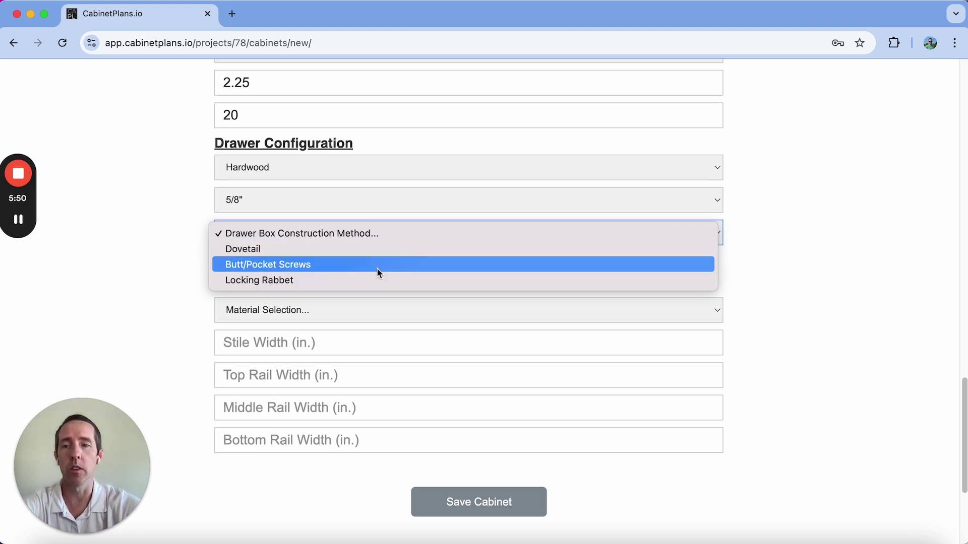
click(373, 250)
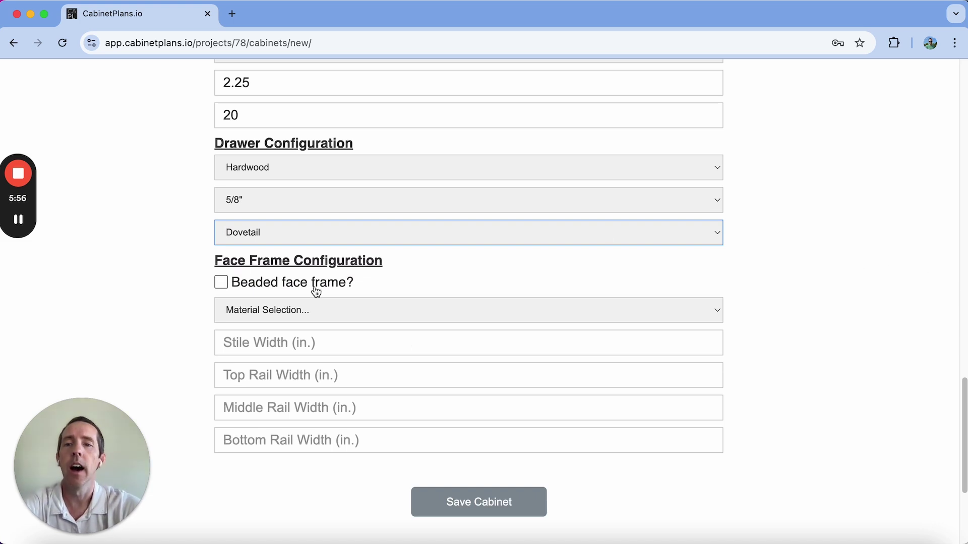
Enable a beaded face frame with 1/8" radius, bead molding routed into frame.
click(219, 285)
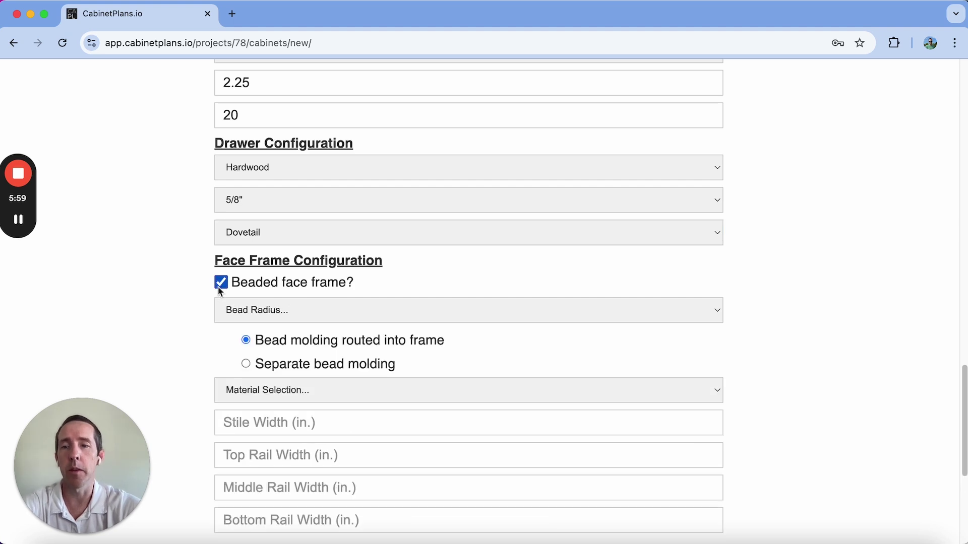
click(373, 319)
click(361, 326)
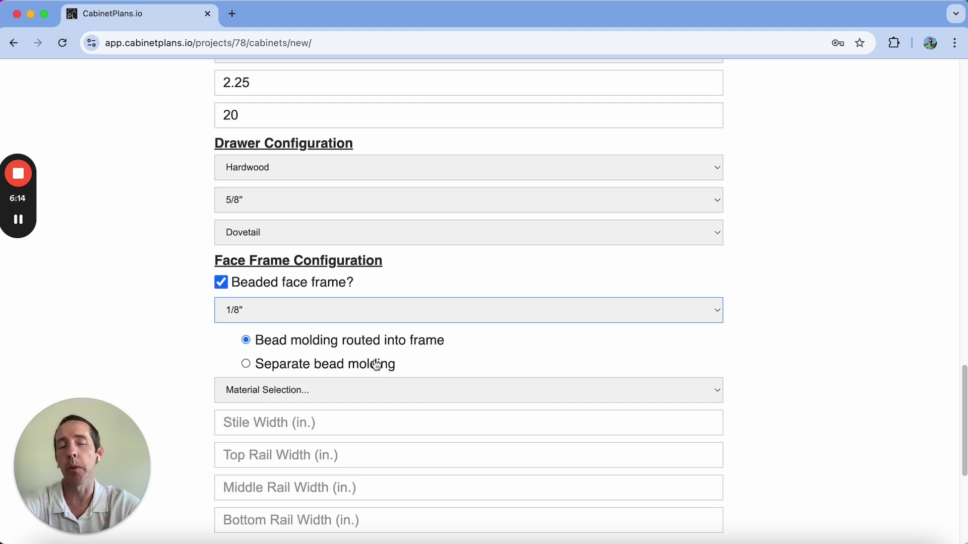
click(247, 364)
click(246, 340)
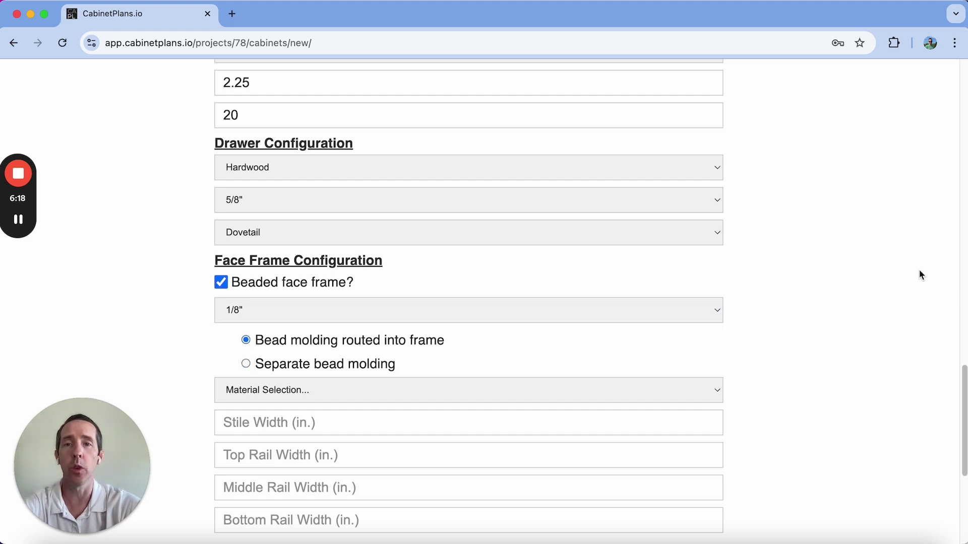
drag(964, 383, 964, 408)
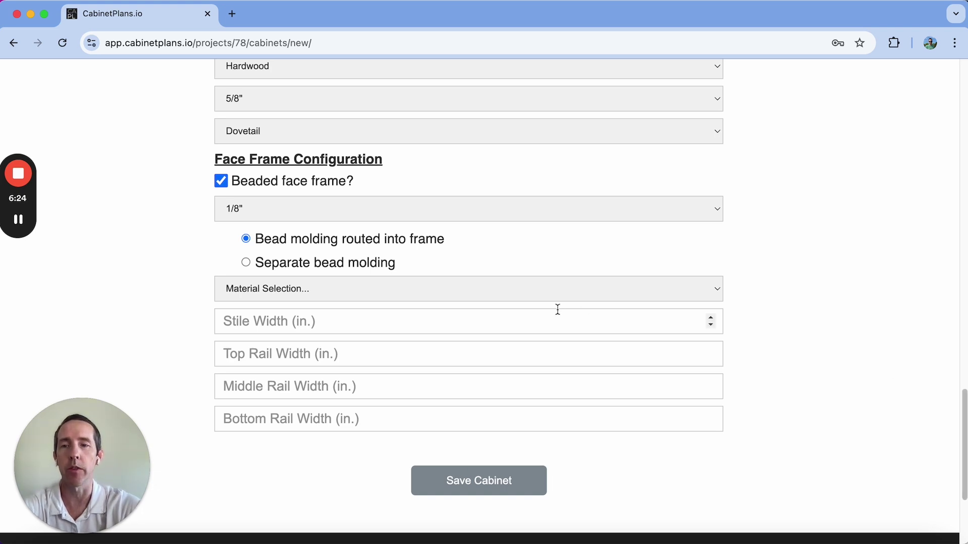
click(382, 290)
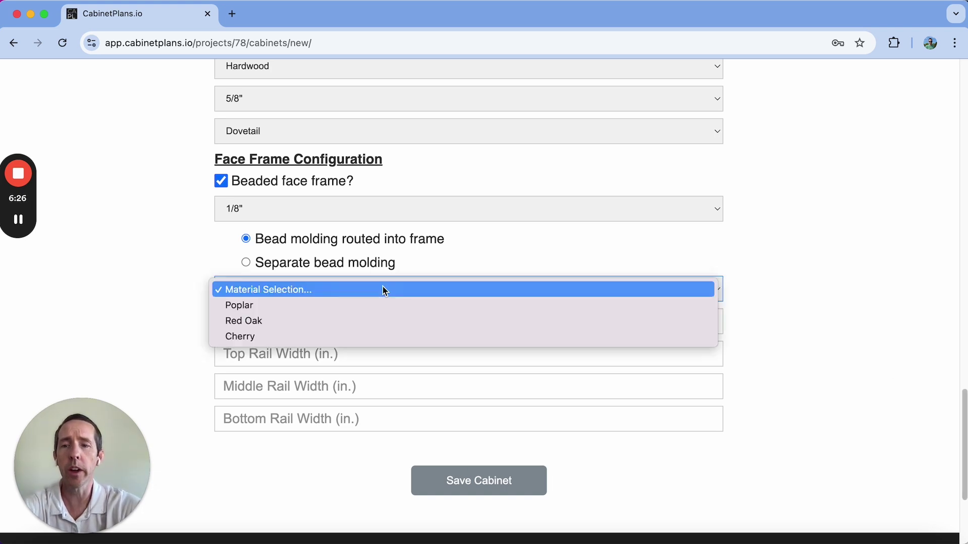
Make the face frame Poplar with 1.5 stile, top, middle and bottom rail widths.
click(331, 316)
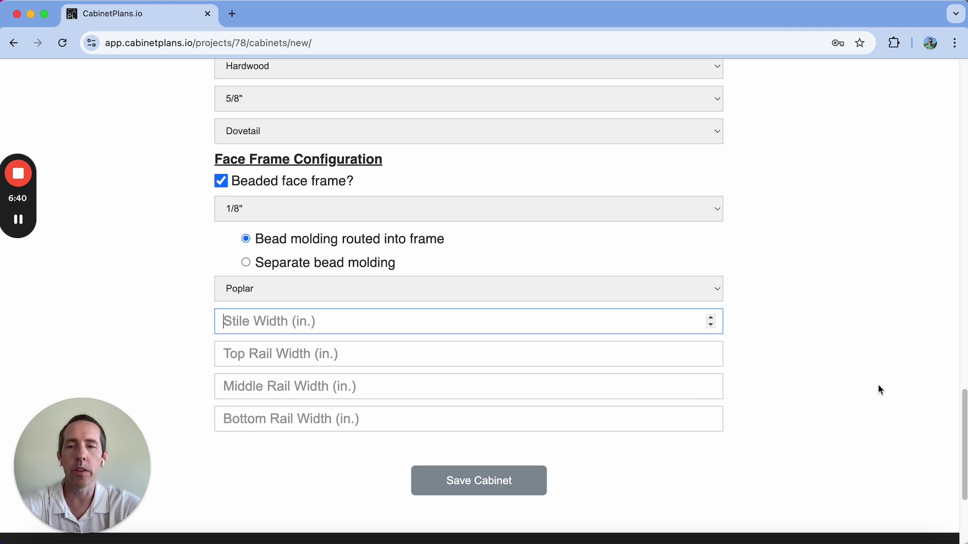
text(1.5)
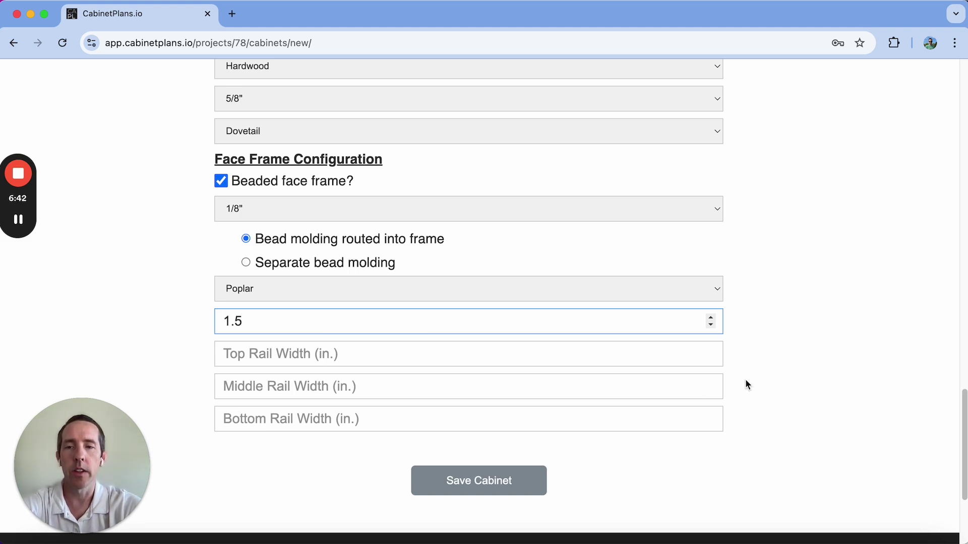
click(617, 361)
text(1.5)
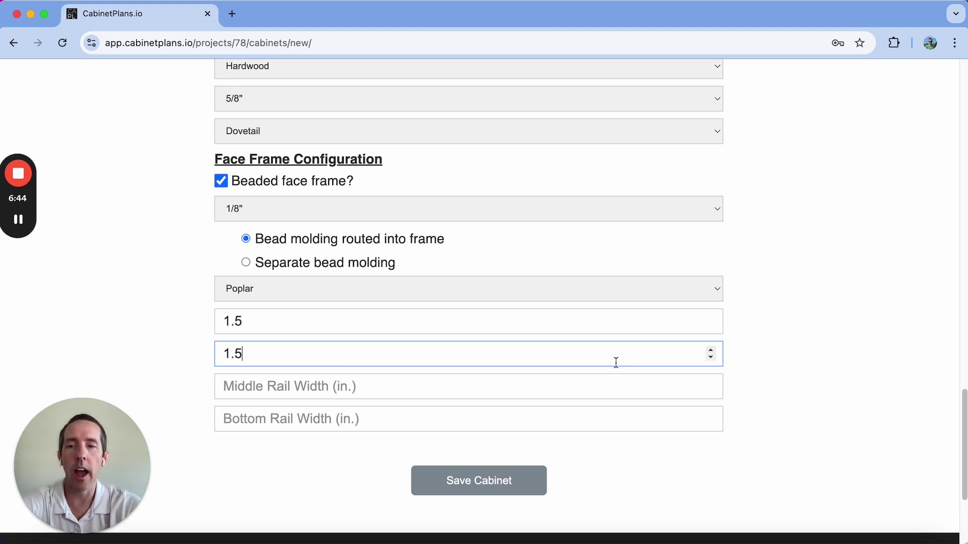
click(563, 387)
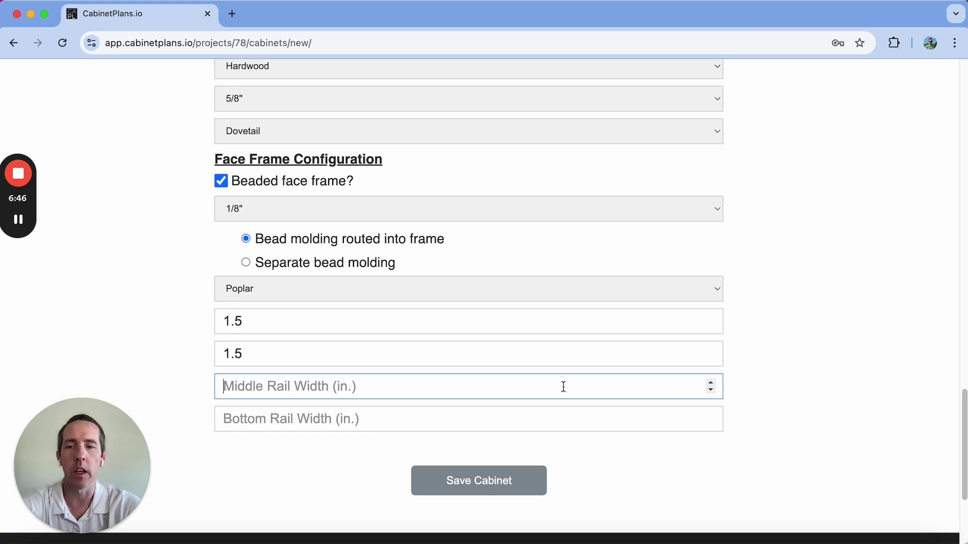
text(1.5)
click(544, 421)
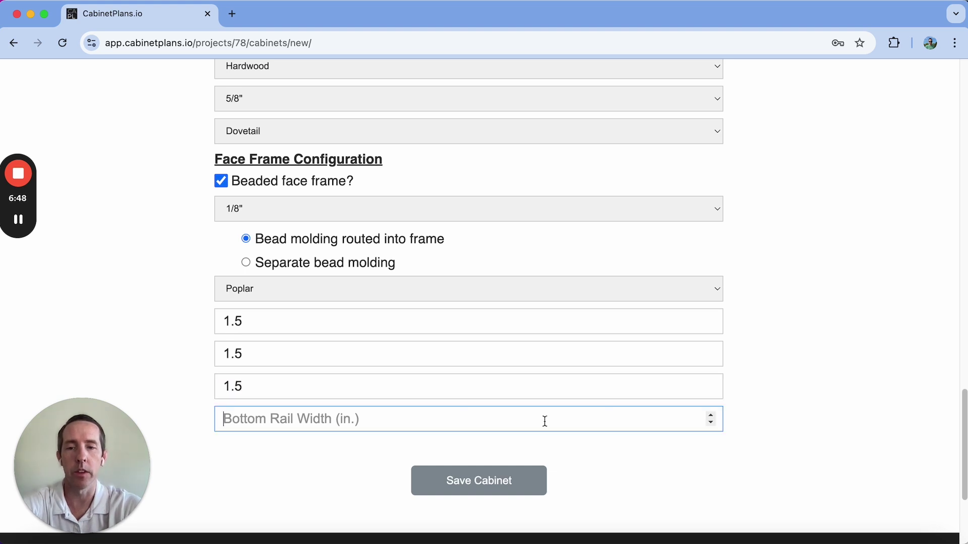
text(1.5)
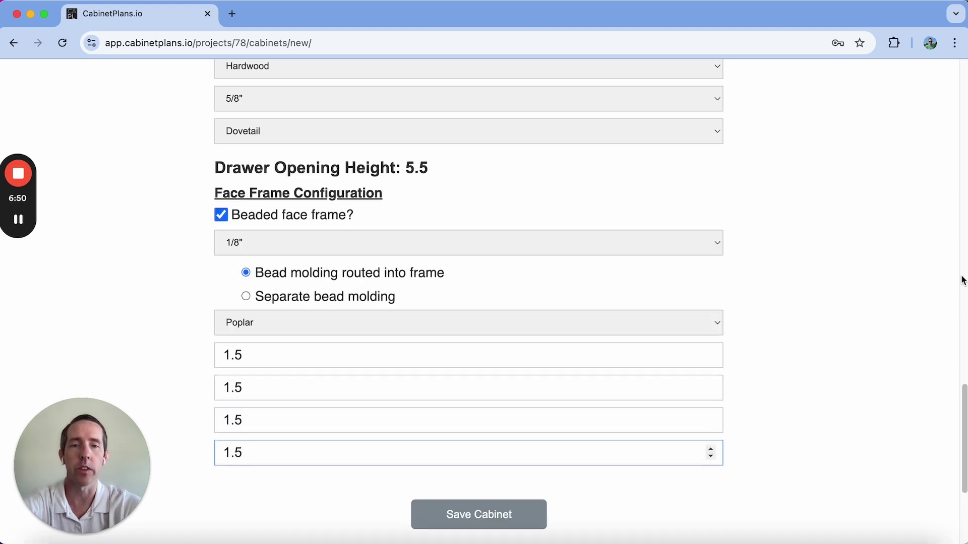
Check the 5.5 drawer opening height and save the cabinet.
drag(443, 170, 209, 182)
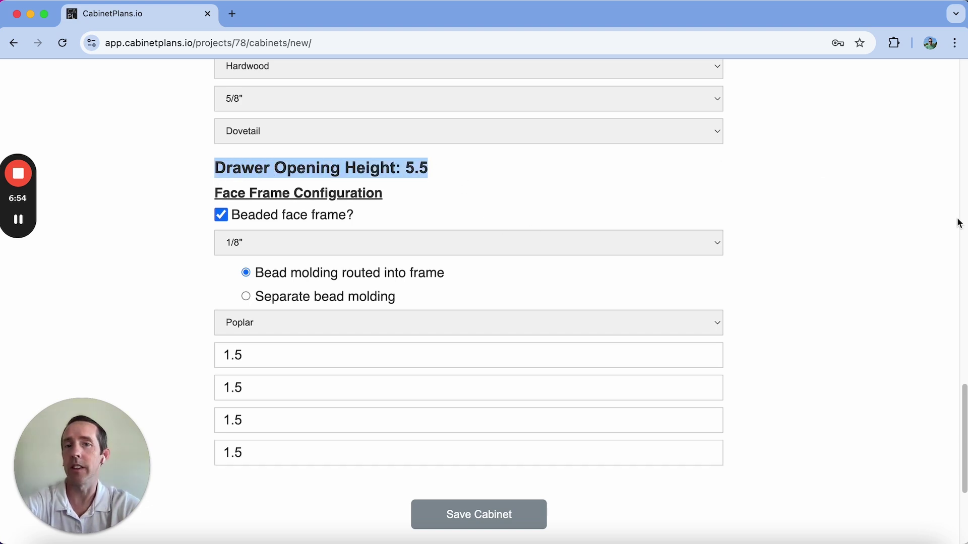
click(430, 173)
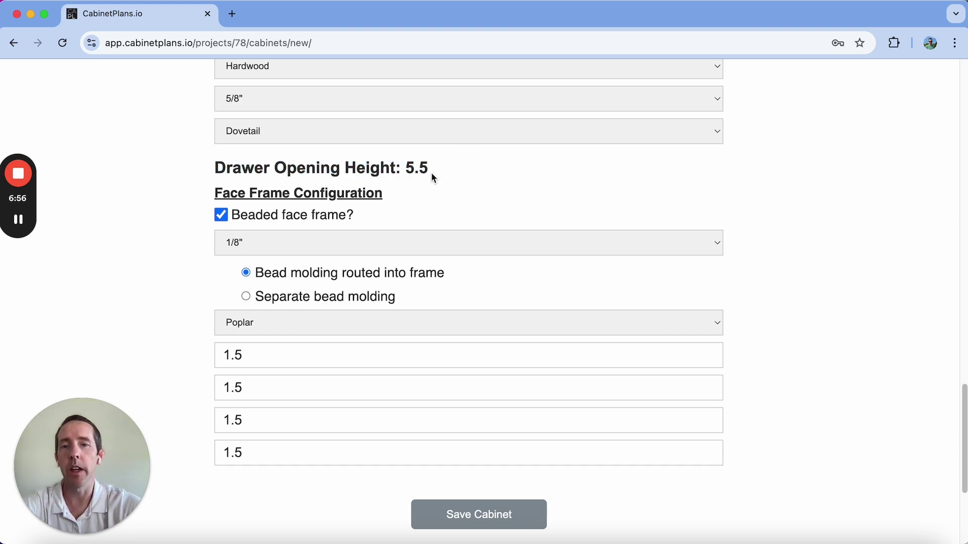
double_click(418, 171)
click(947, 217)
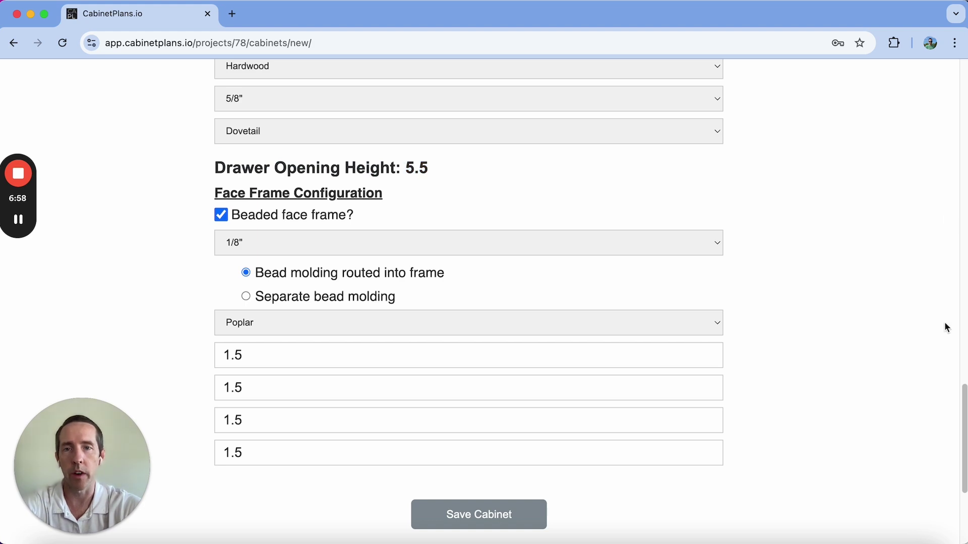
drag(963, 403, 897, 435)
click(519, 361)
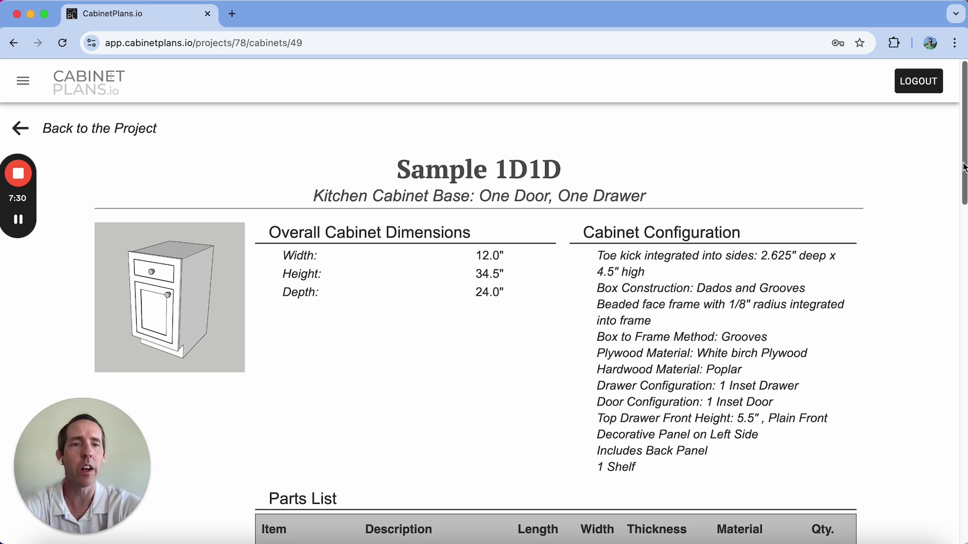
Scroll through the saved cabinet's 22-part cut list to the Blum hardware list.
scroll(648, 349, down, 2)
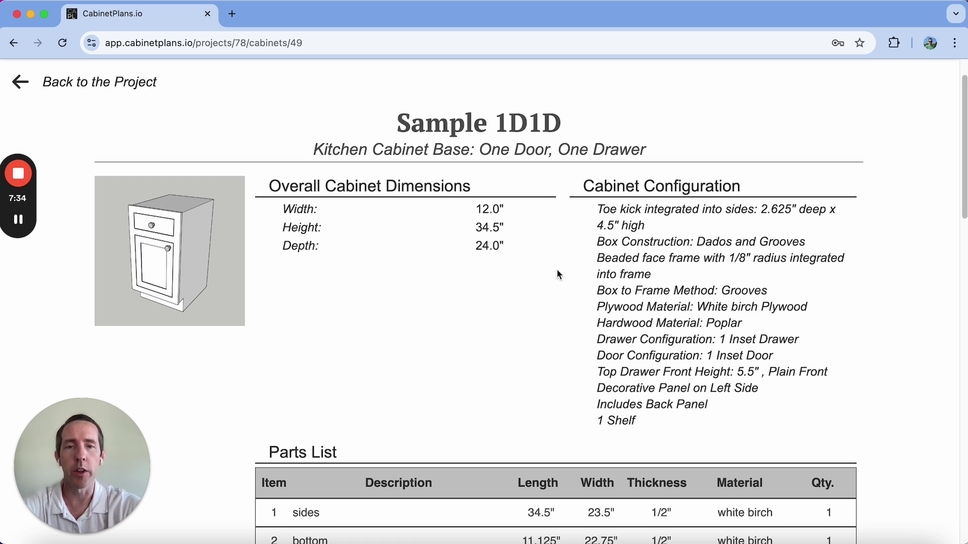
drag(963, 134, 891, 362)
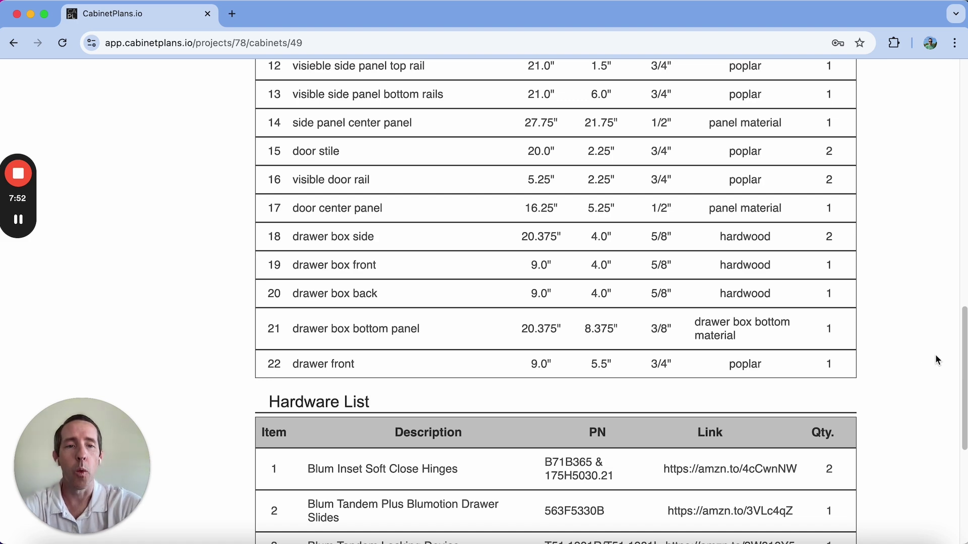
drag(964, 350, 934, 379)
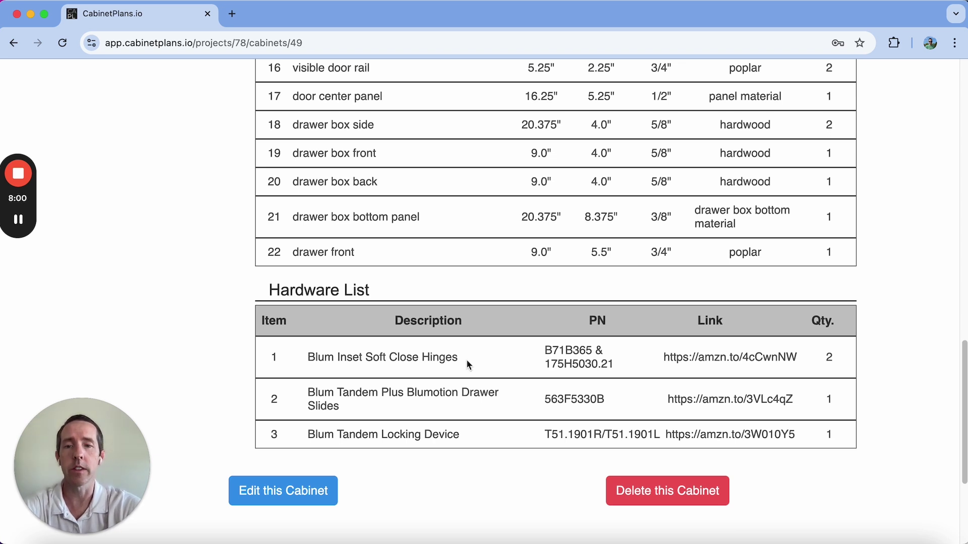
drag(465, 357, 334, 358)
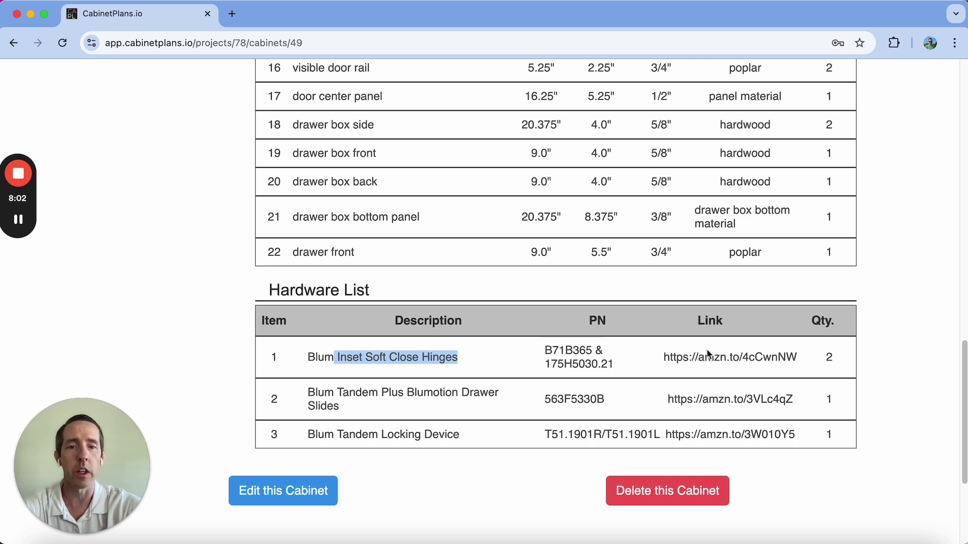
click(614, 347)
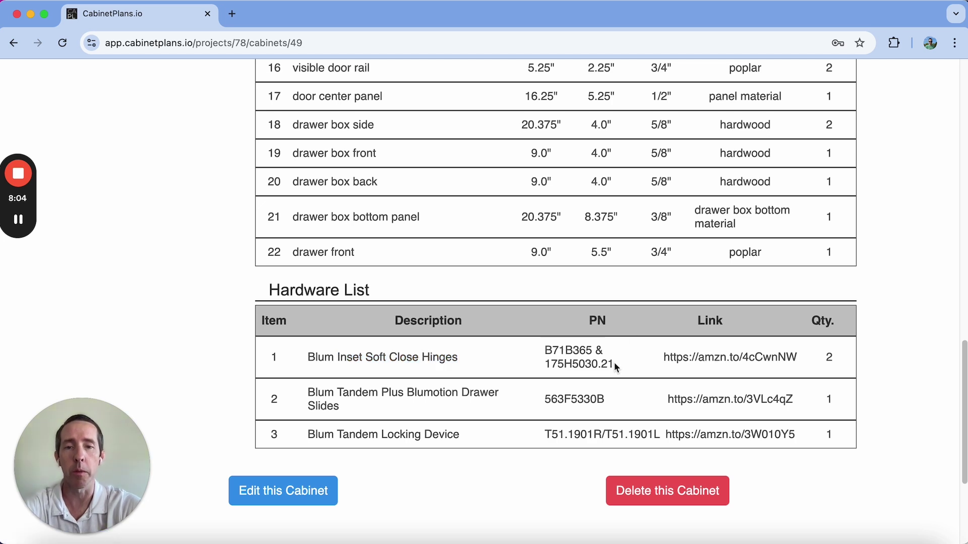
drag(615, 362, 552, 350)
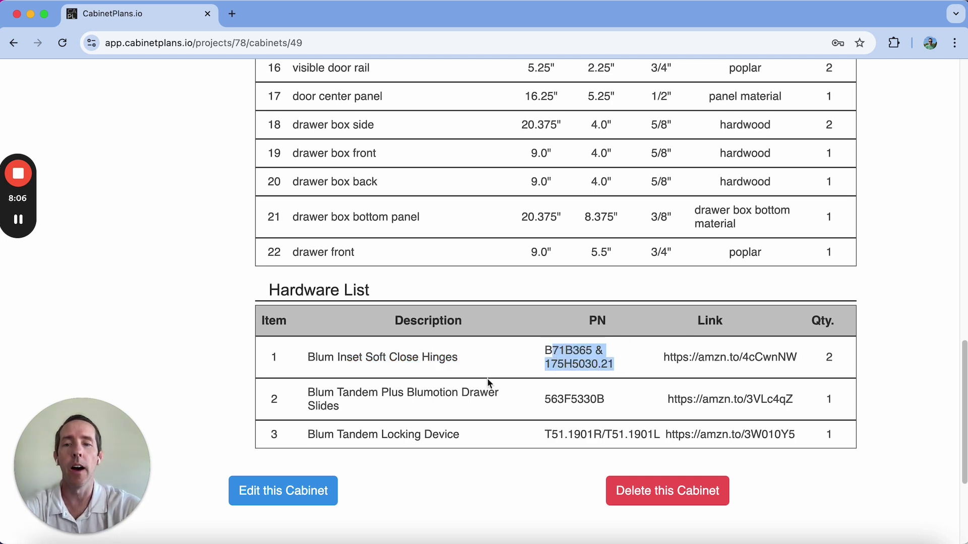
drag(428, 410, 298, 404)
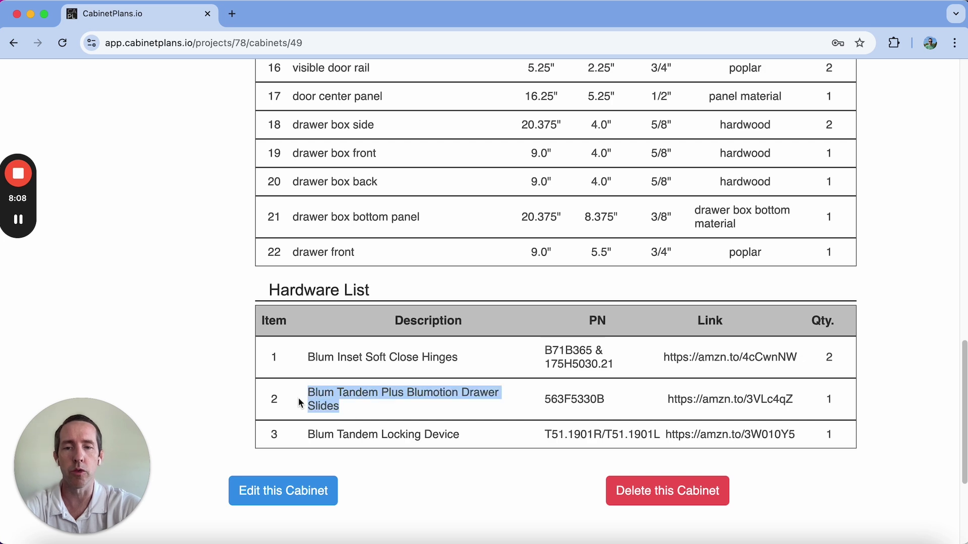
click(875, 387)
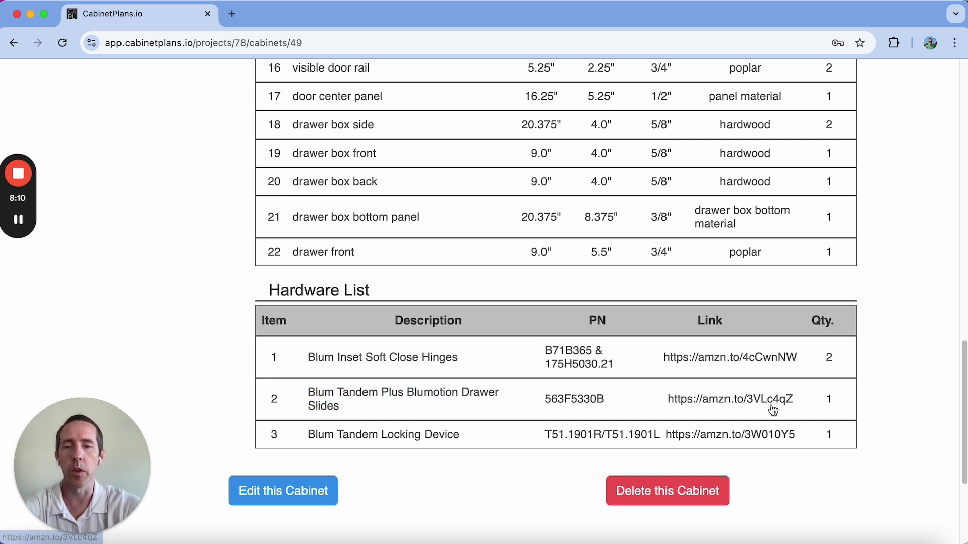
drag(460, 438, 304, 437)
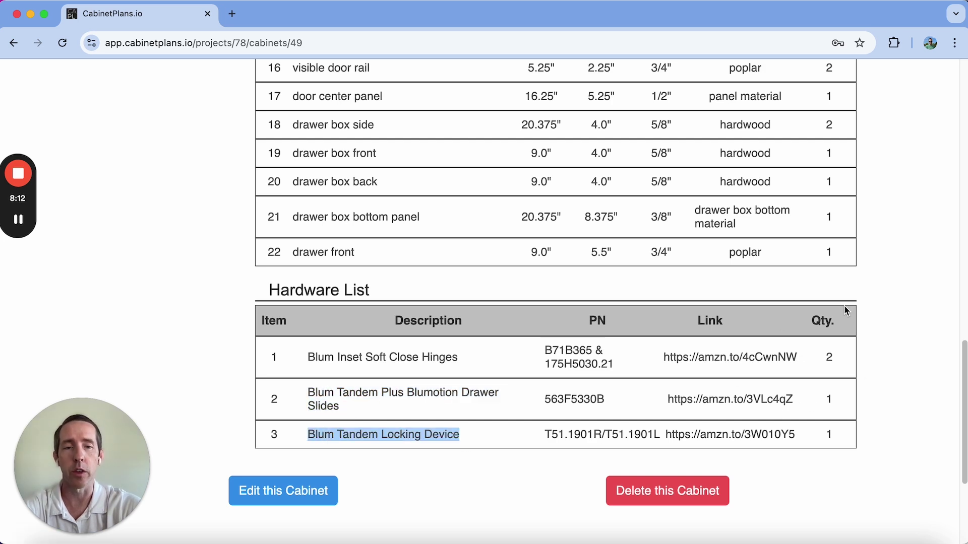
click(897, 307)
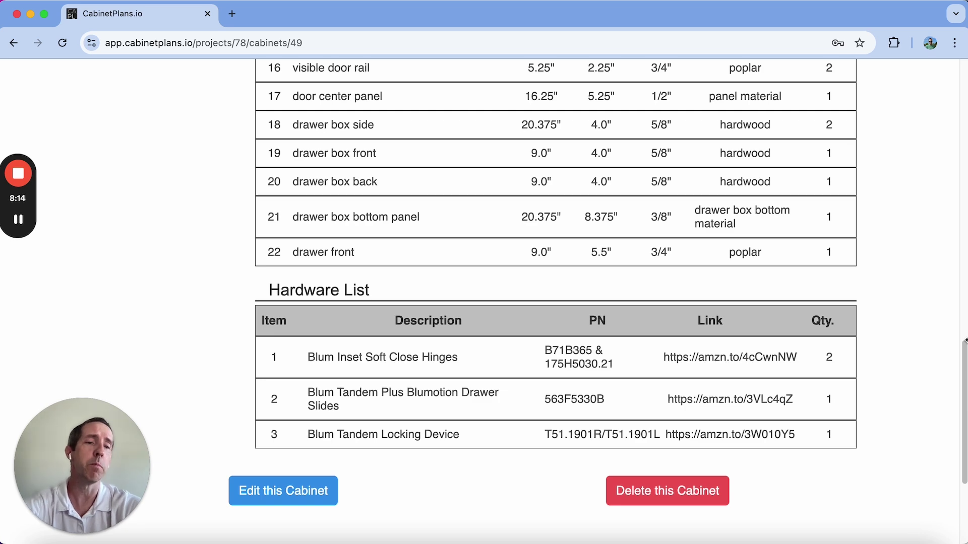
drag(964, 341, 931, 75)
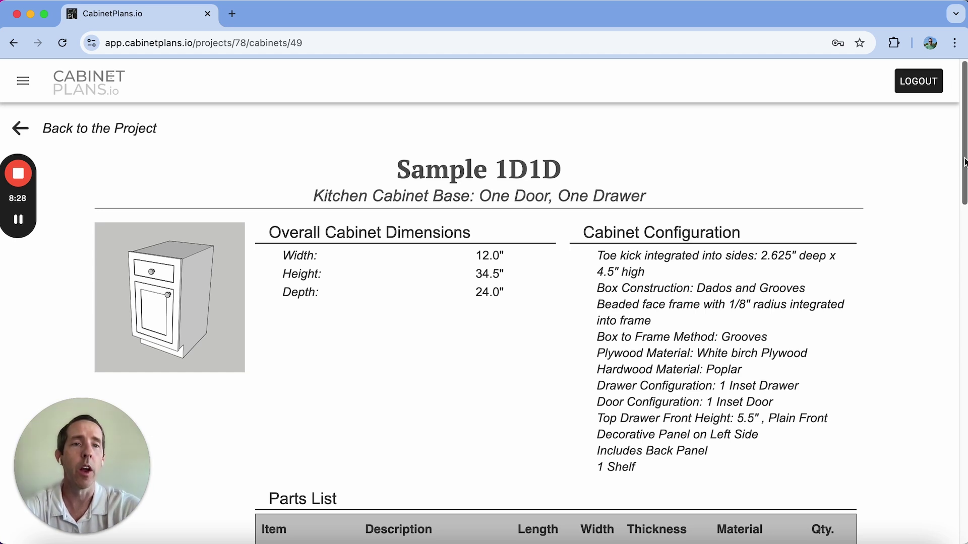
drag(964, 161, 940, 180)
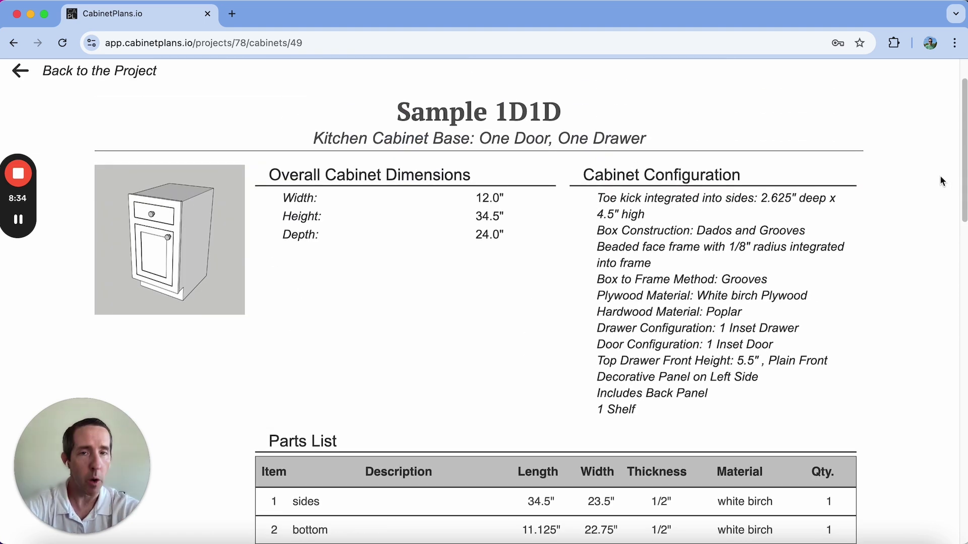
drag(963, 180, 922, 167)
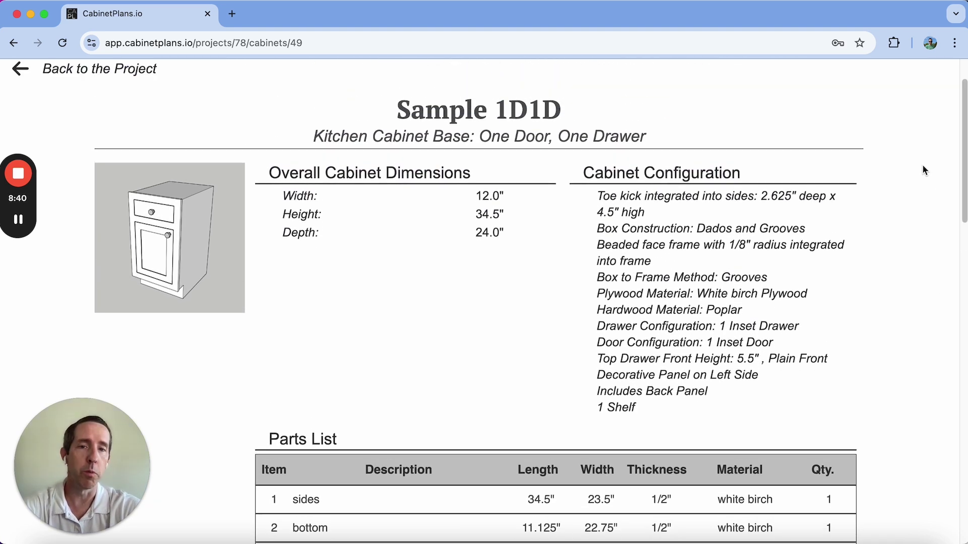
drag(924, 170, 955, 432)
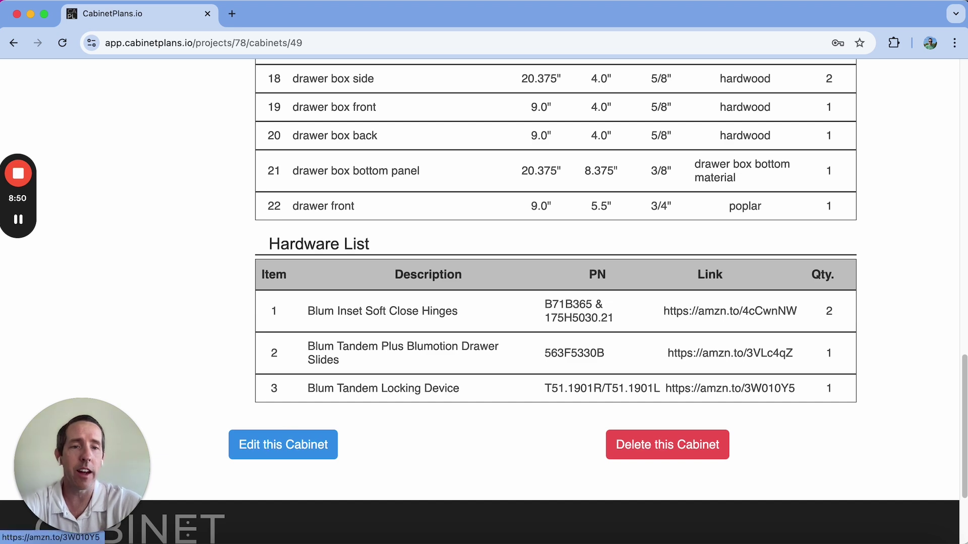
key(Home)
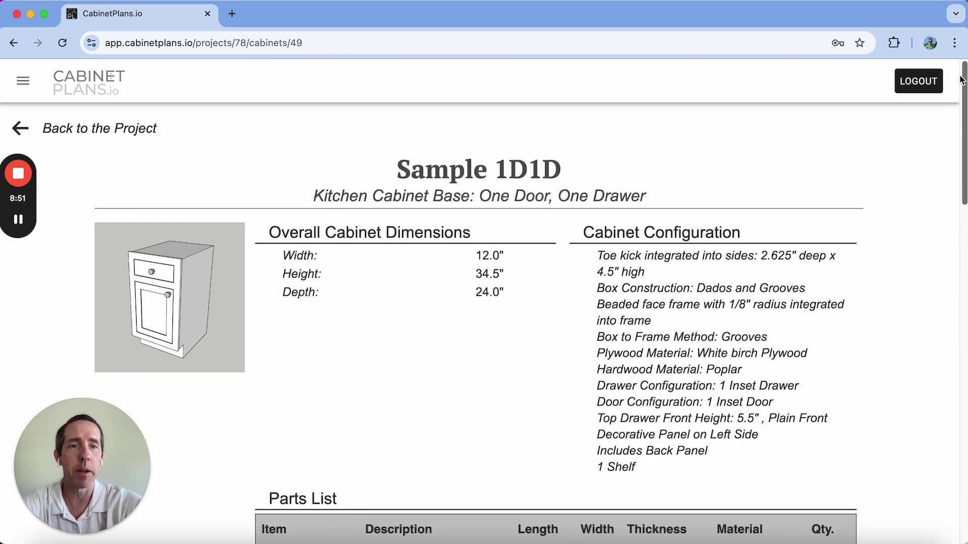
click(115, 130)
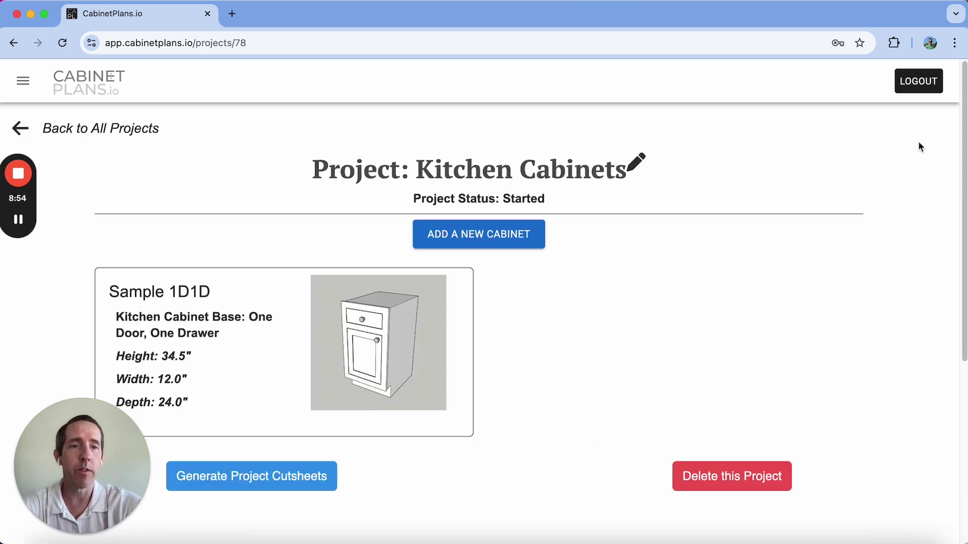
Generate the Kitchen Cabinets project cutsheets and reload the page to confirm they're ready.
drag(964, 143, 965, 159)
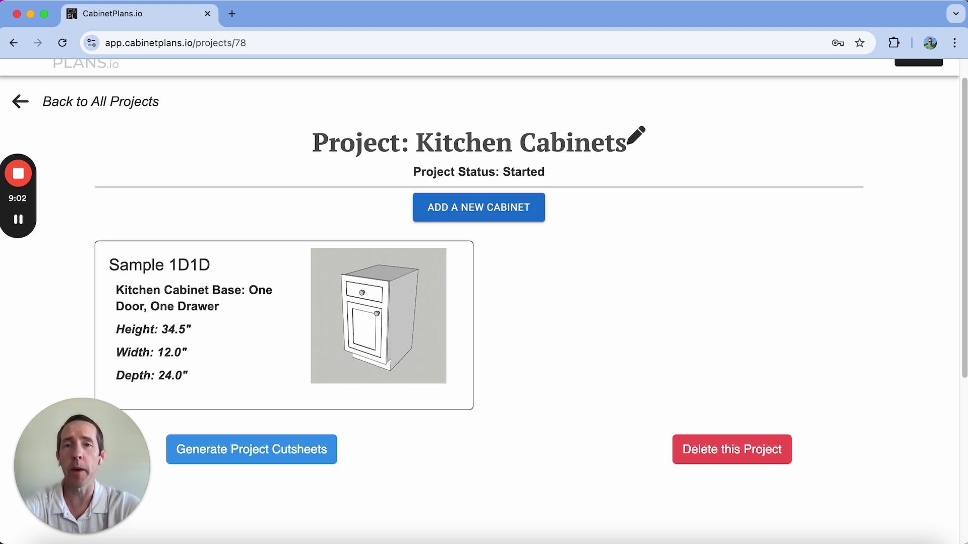
scroll(320, 352, down, 2)
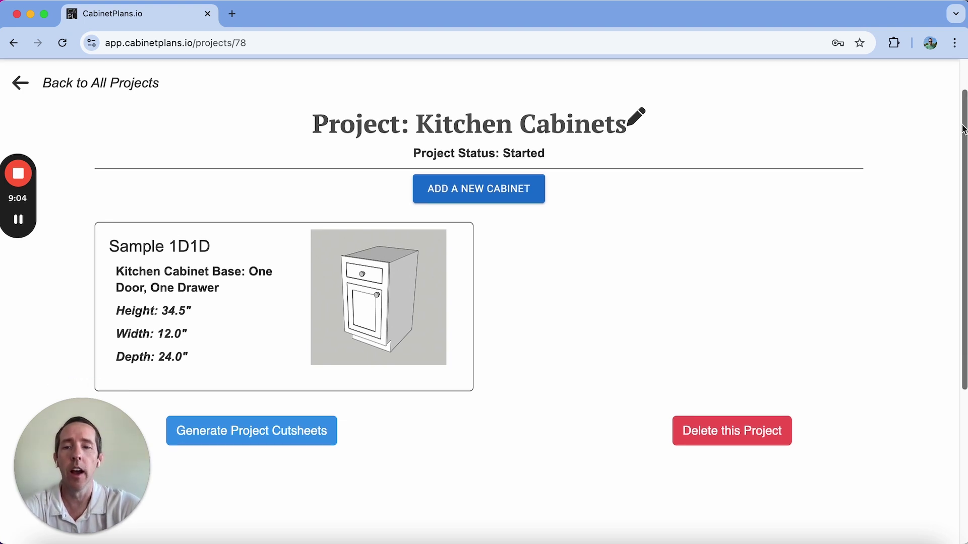
click(304, 411)
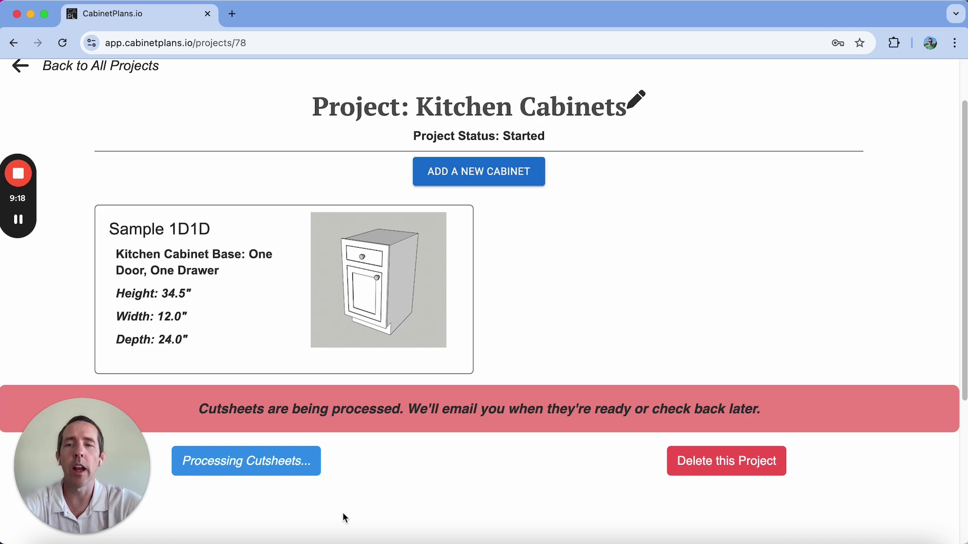
click(67, 47)
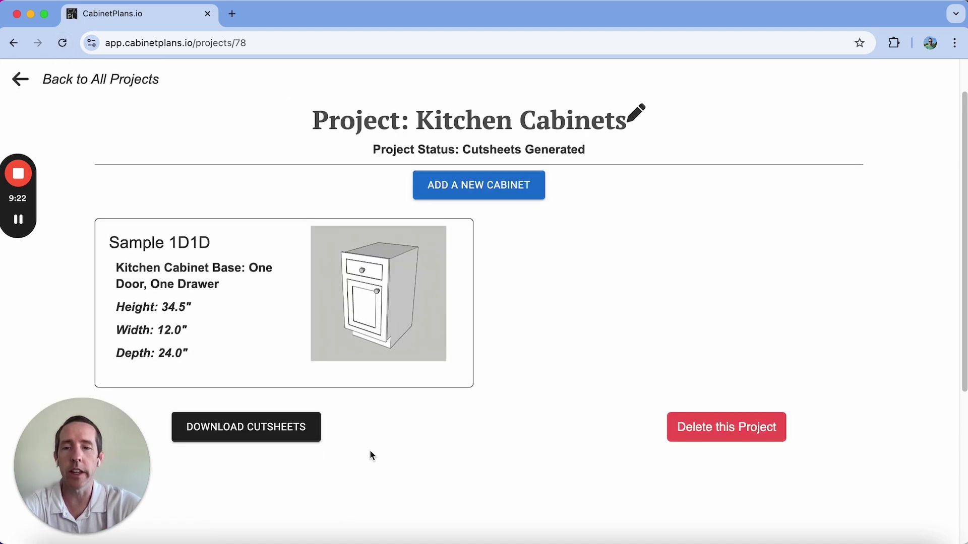